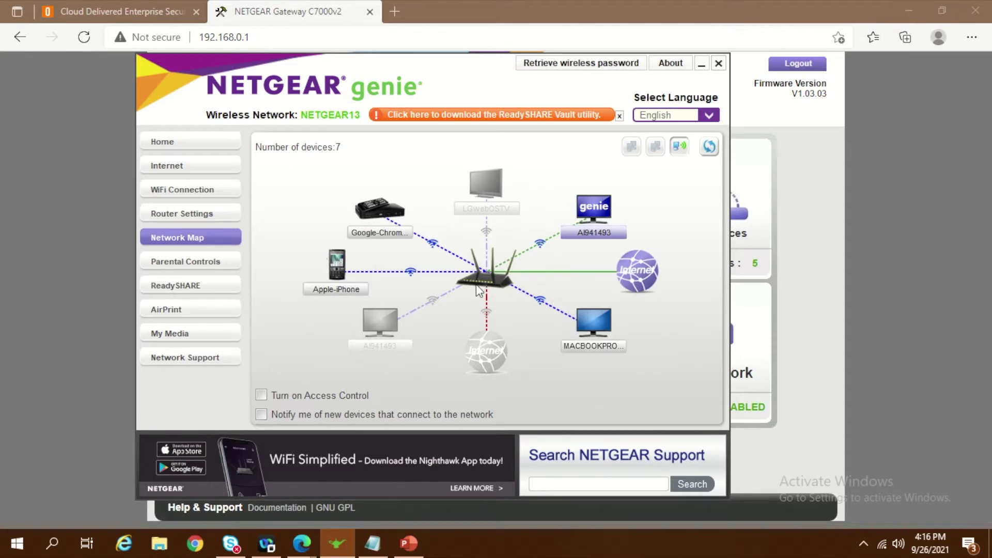
Examine the router's Circle with Disney and Standard Parental Controls (OpenDNS) options and open the DNS diagram.
mouse_move(472, 291)
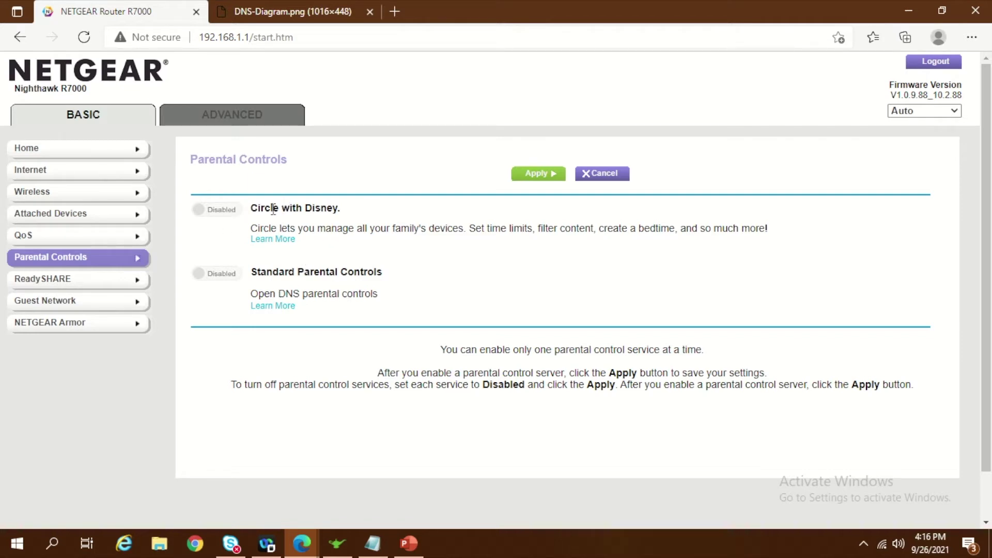
left_click_drag(257, 208, 332, 208)
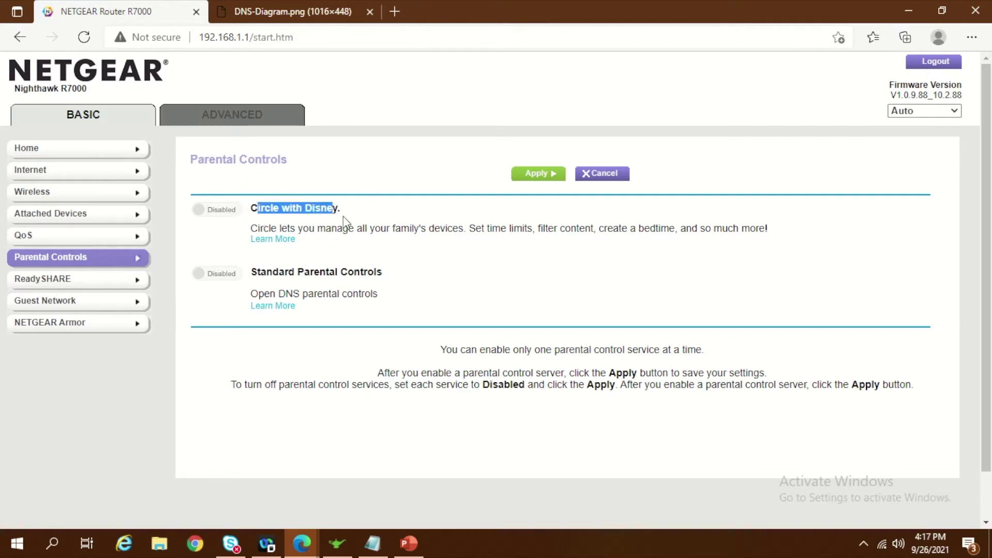
left_click(349, 212)
left_click_drag(349, 213, 222, 212)
left_click_drag(391, 271, 234, 275)
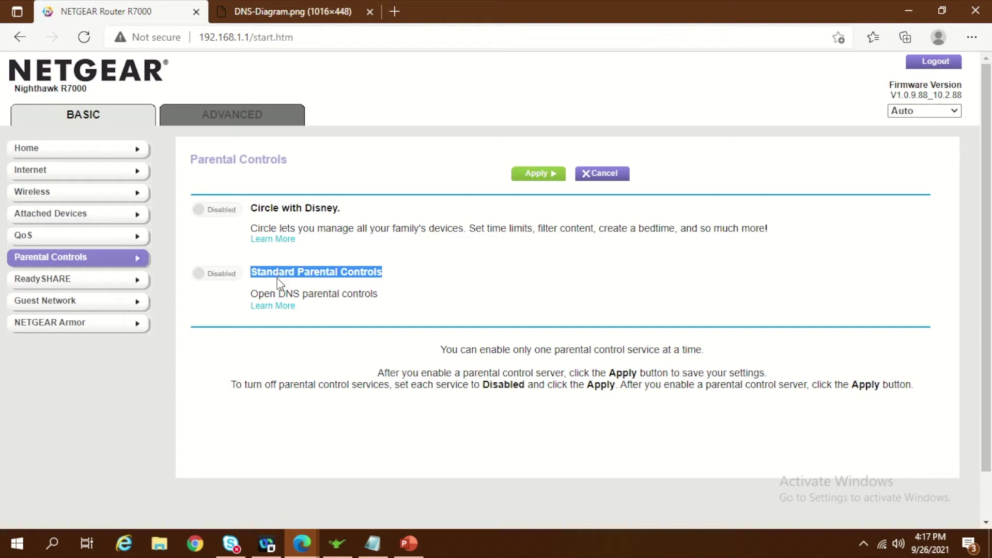
left_click_drag(258, 294, 394, 296)
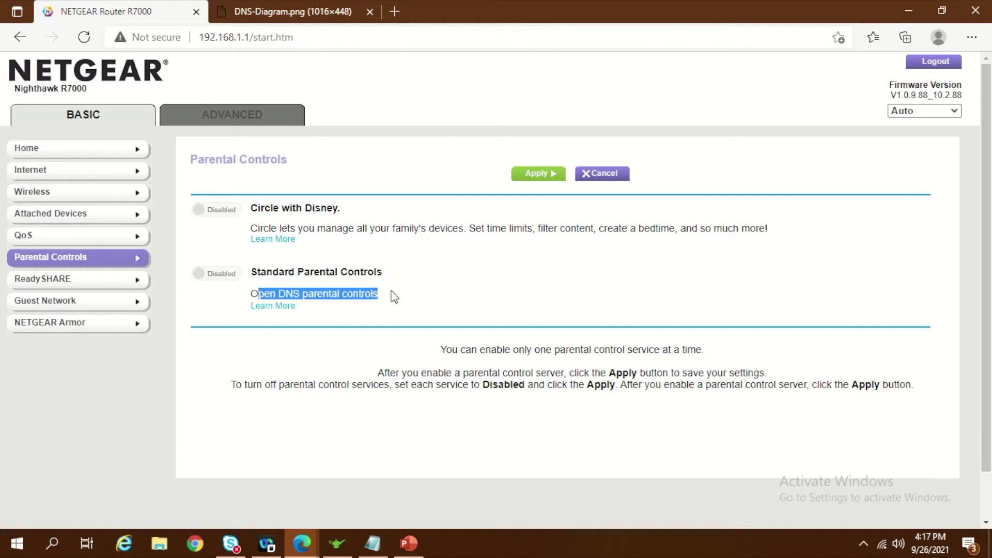
left_click_drag(347, 317, 196, 290)
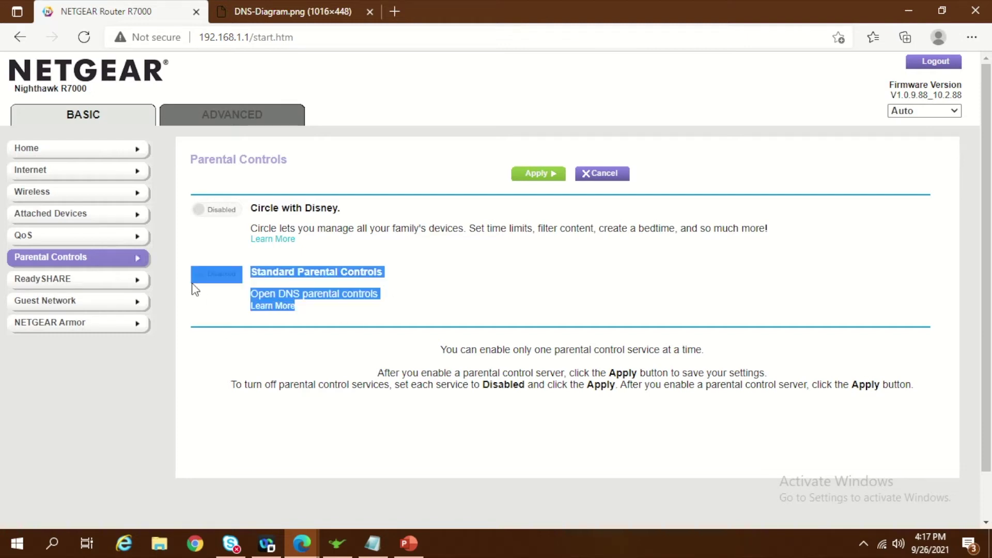
left_click(381, 287)
left_click_drag(343, 310, 201, 284)
left_click(406, 295)
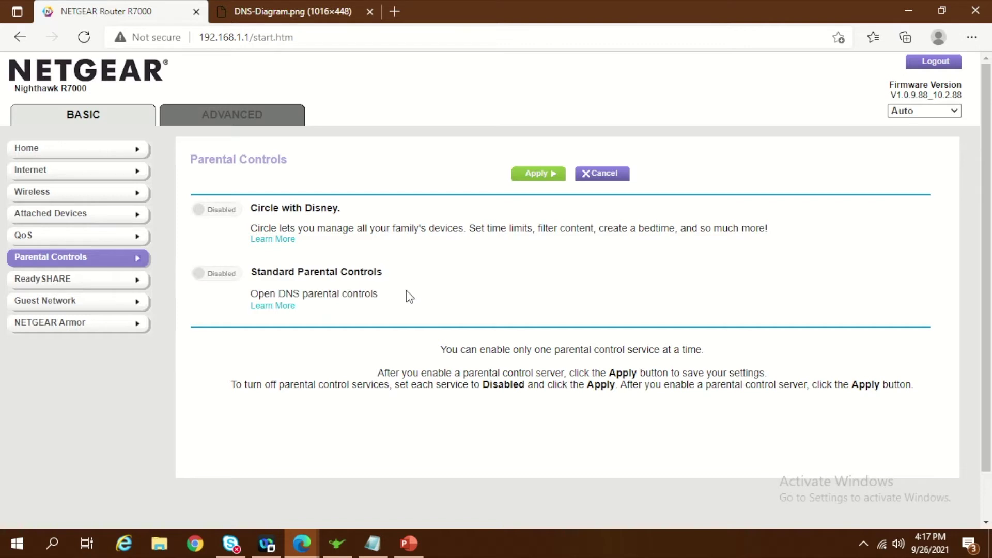
left_click_drag(343, 311, 205, 275)
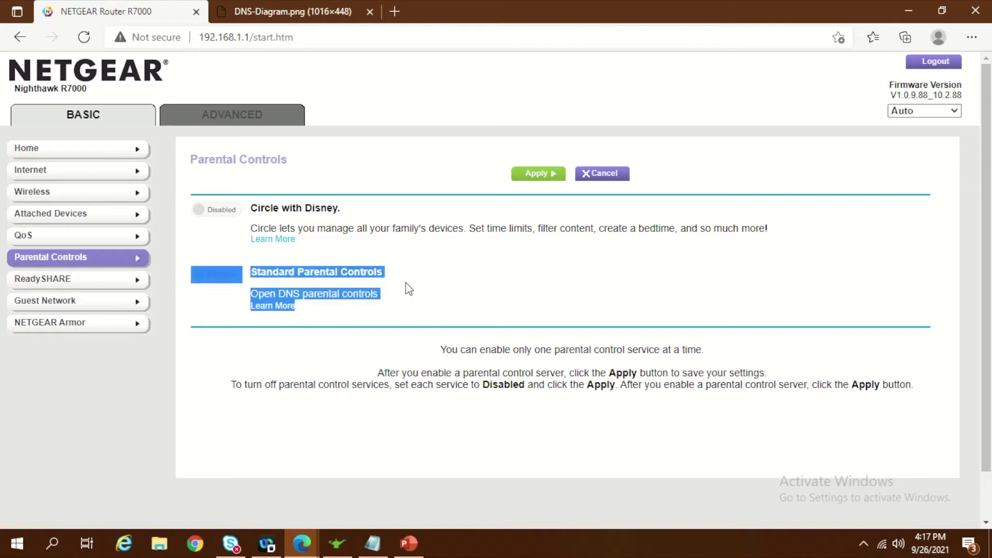
left_click(426, 283)
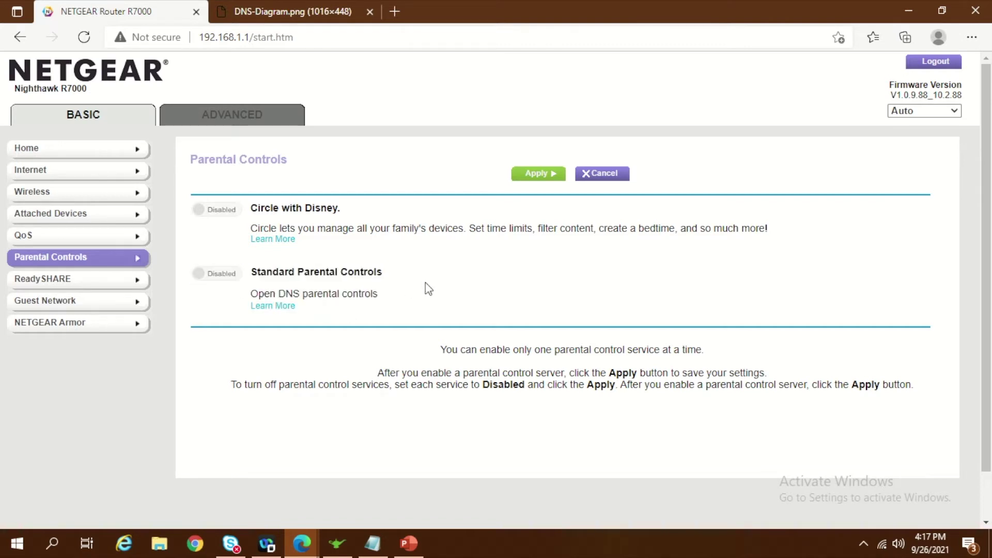
left_click_drag(330, 307, 217, 279)
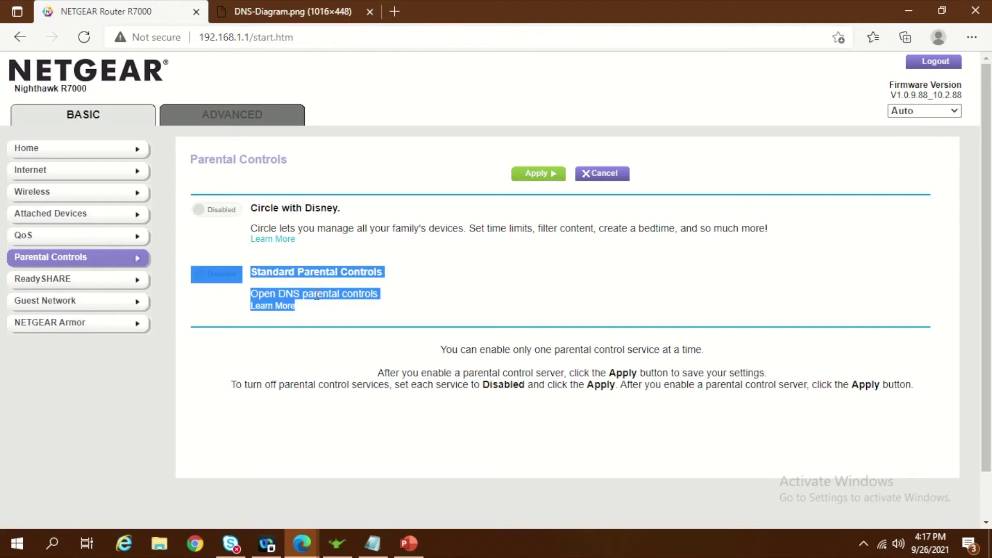
left_click(345, 12)
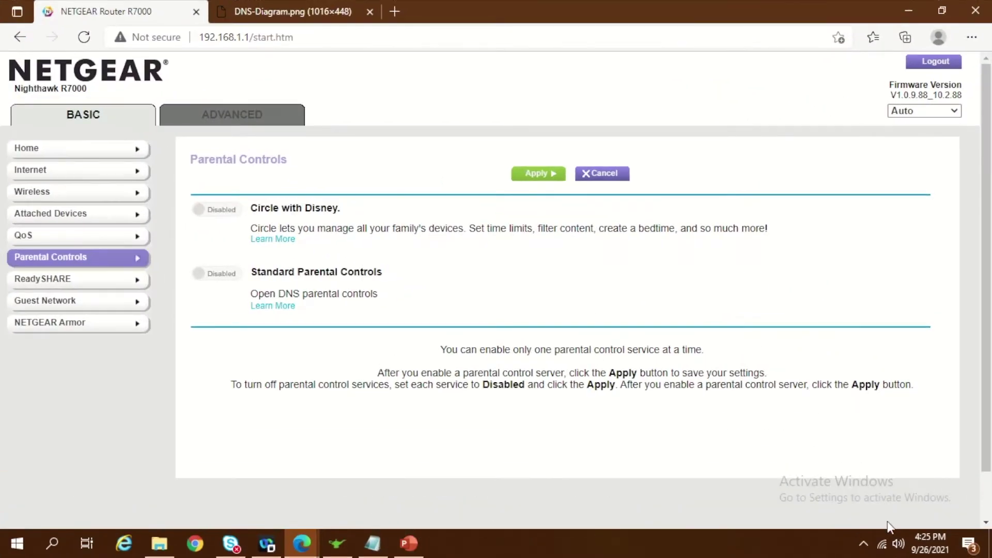
Check the connected Wi-Fi network, the router's admin address and the Standard Parental Controls entry for OpenDNS.
left_click(881, 543)
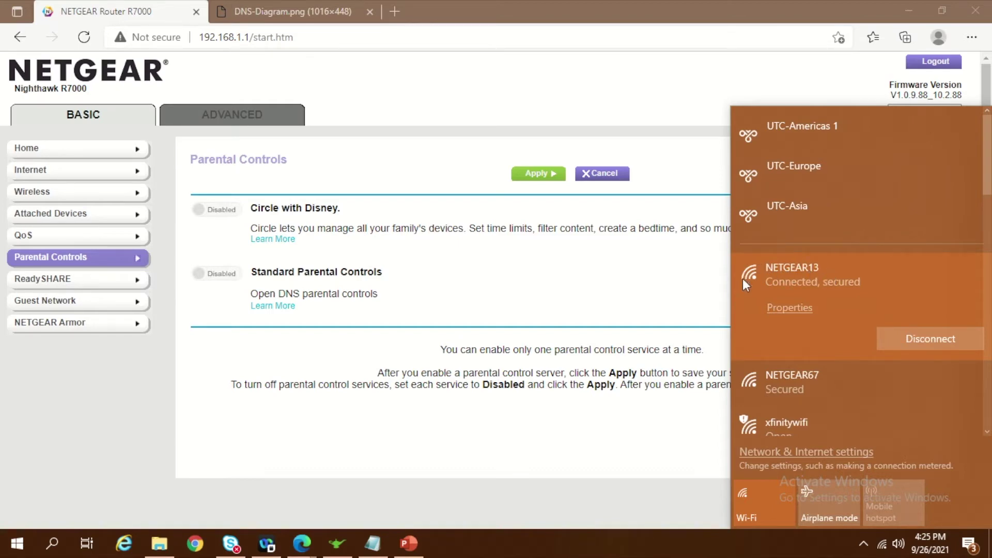
left_click(357, 61)
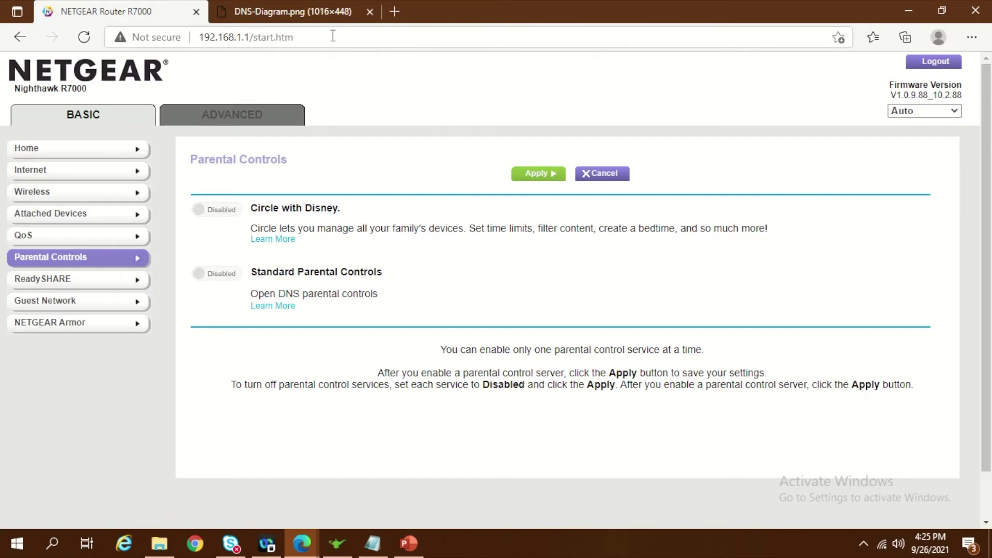
left_click(333, 36)
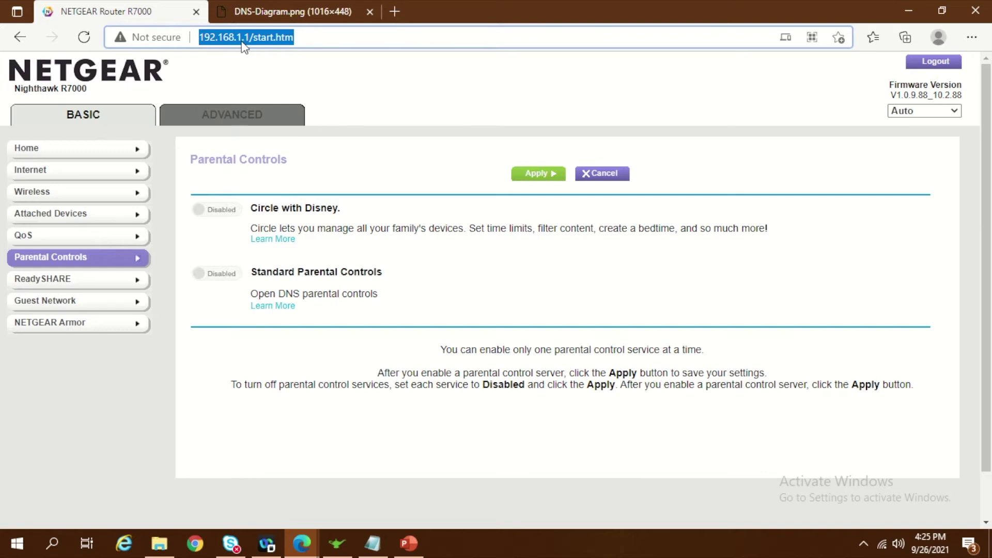
left_click(302, 36)
left_click_drag(302, 36, 178, 32)
left_click_drag(387, 274, 252, 276)
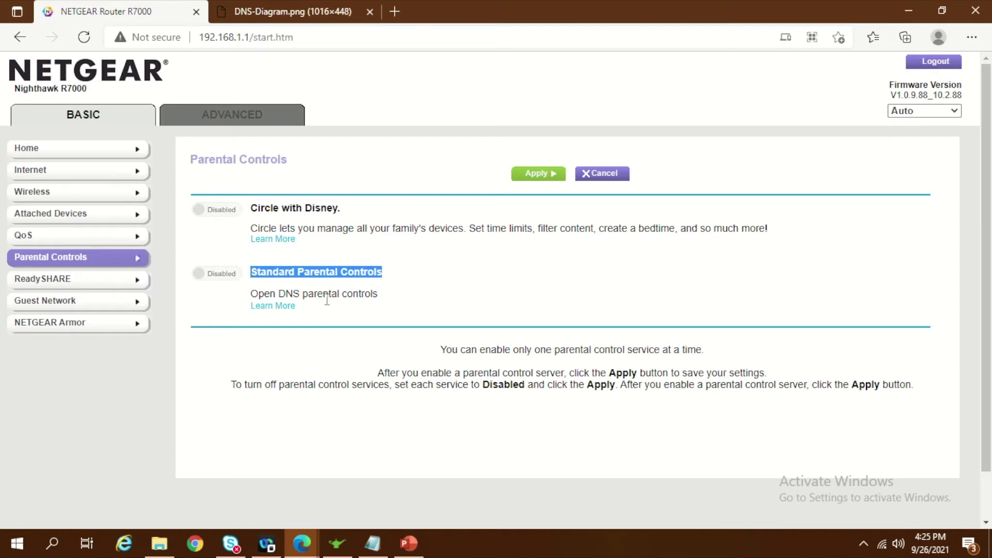
left_click_drag(379, 294, 252, 299)
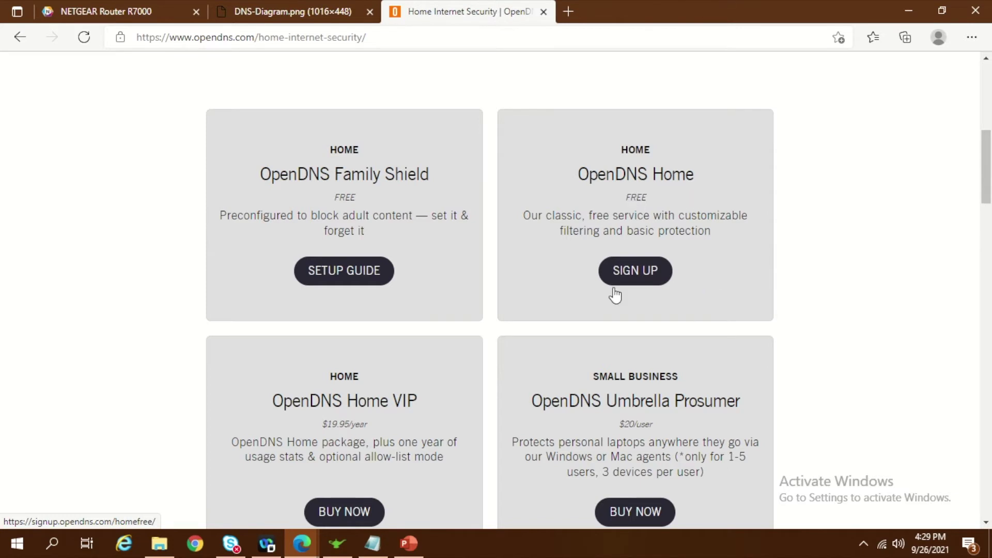
Open the sign-up form for the free OpenDNS Home package and view its account fields.
left_click(647, 276)
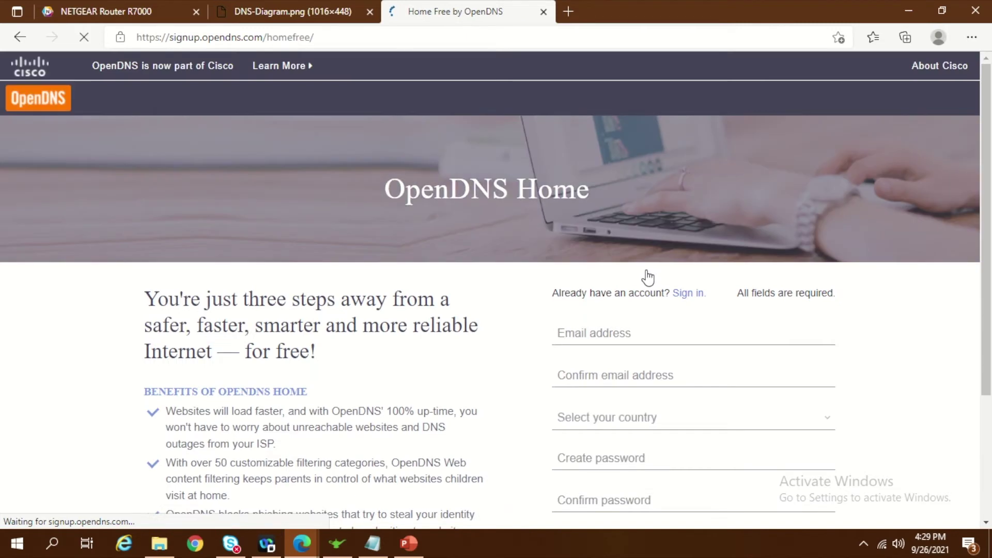
scroll(646, 277, "down", 3)
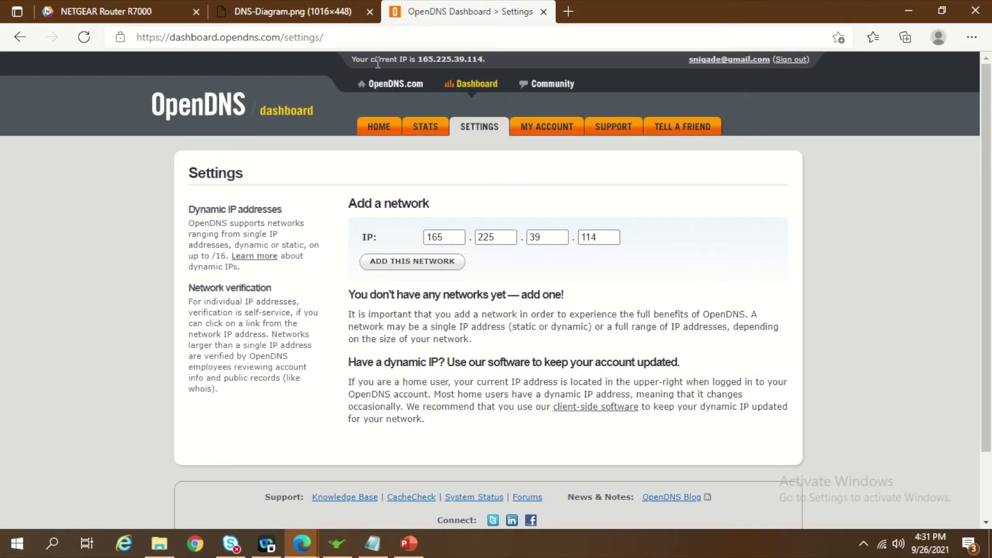
Add the current public IP address as a network in the OpenDNS dashboard and give it the friendly name Home.
left_click_drag(365, 60, 482, 61)
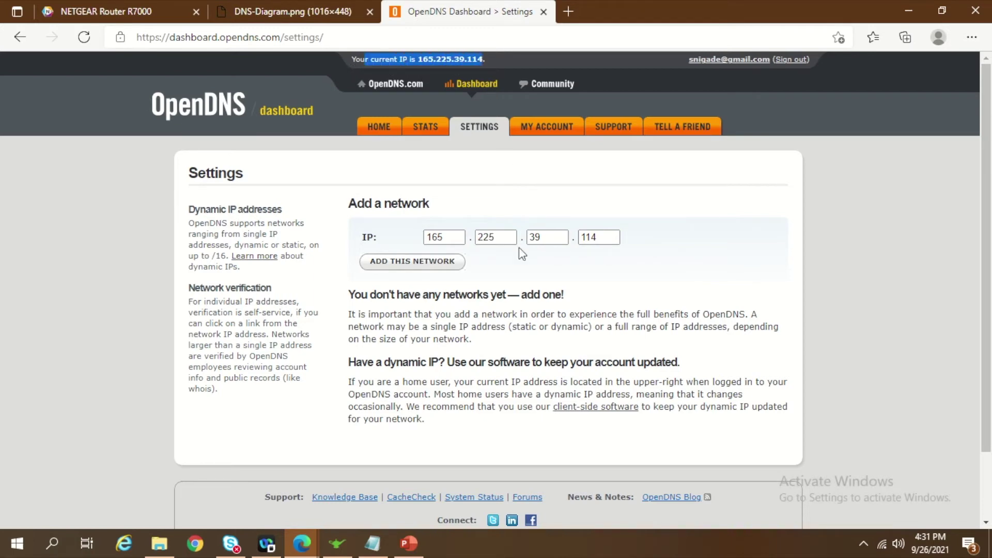
left_click(517, 273)
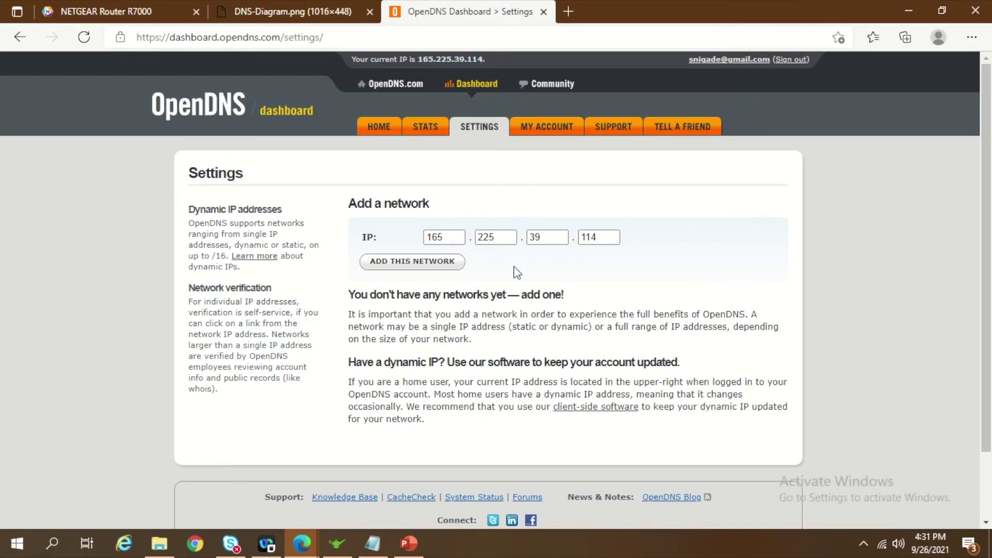
left_click(443, 268)
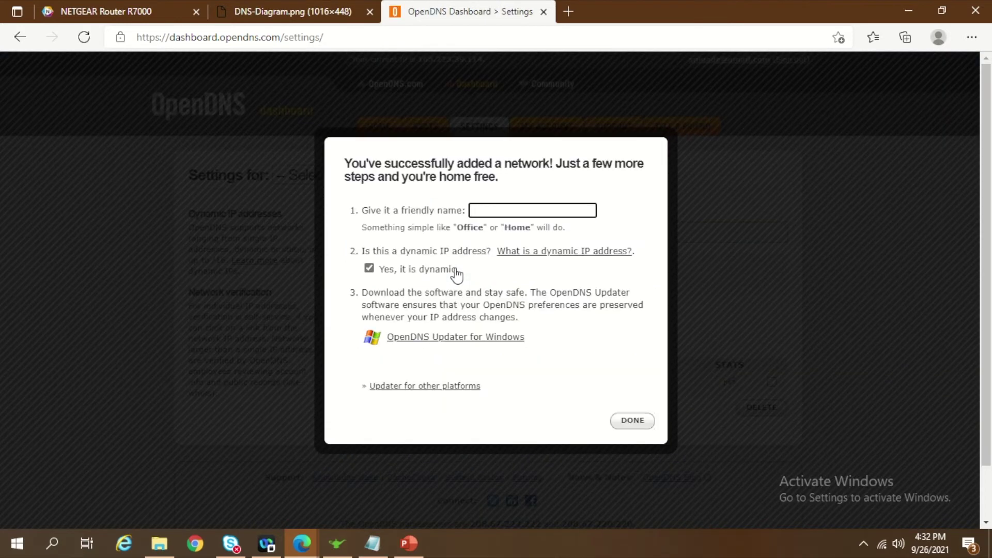
left_click(495, 208)
type("Home")
left_click(635, 421)
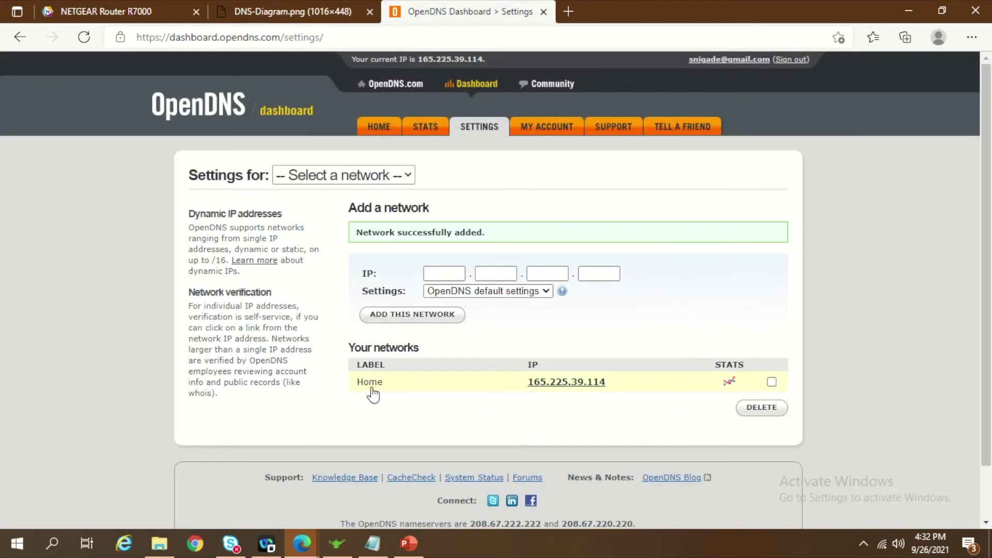
Open the web content filtering settings of the newly added Home network.
left_click_drag(638, 385, 364, 384)
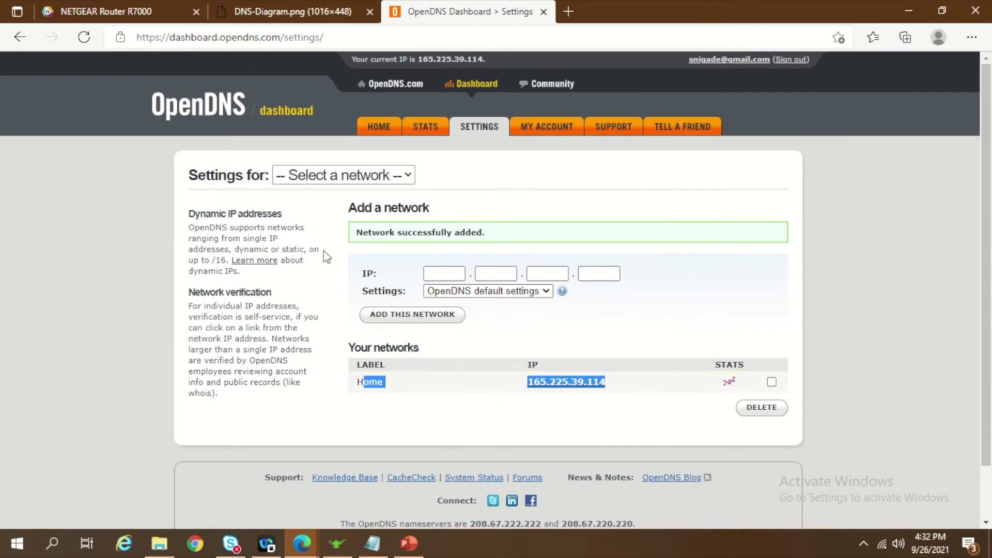
left_click(695, 278)
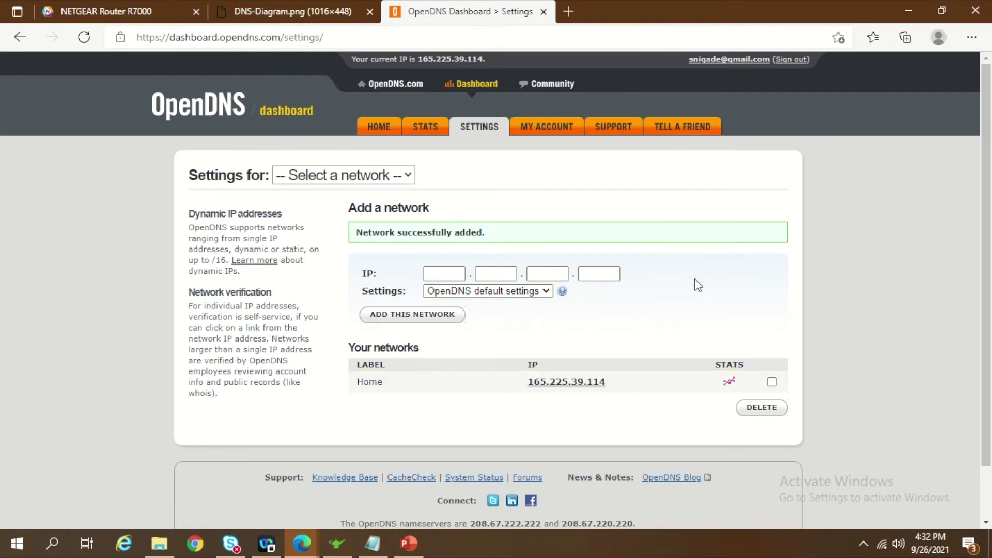
left_click(565, 383)
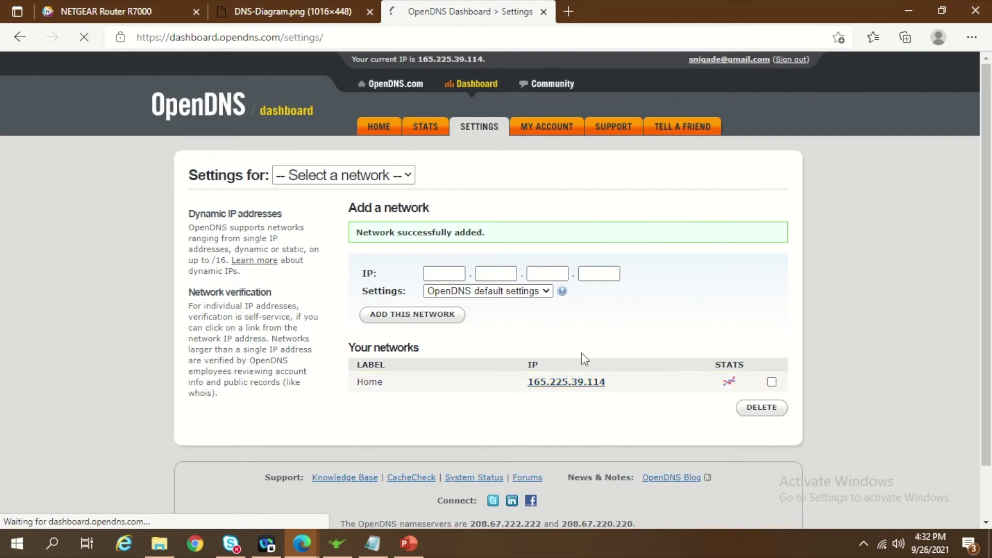
scroll(656, 367, "down", 1)
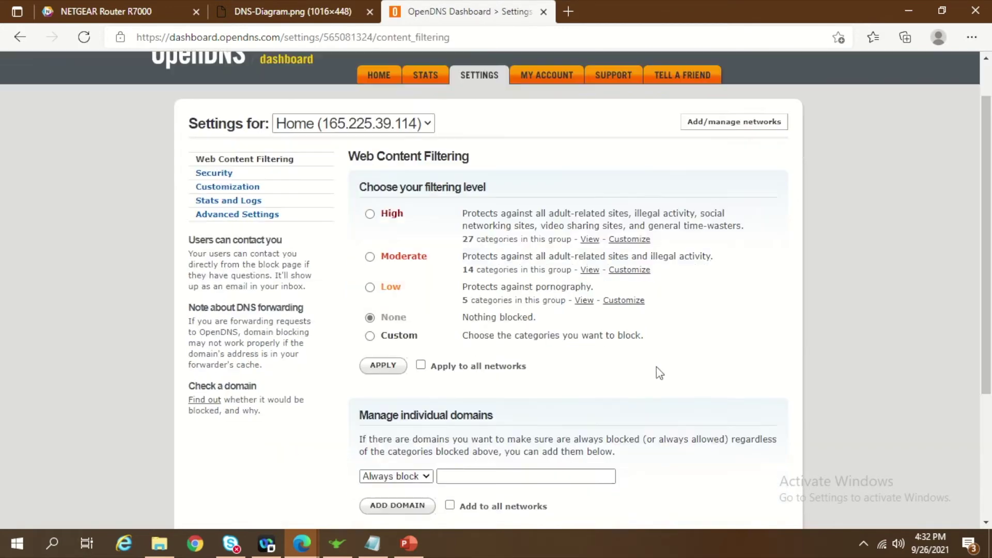
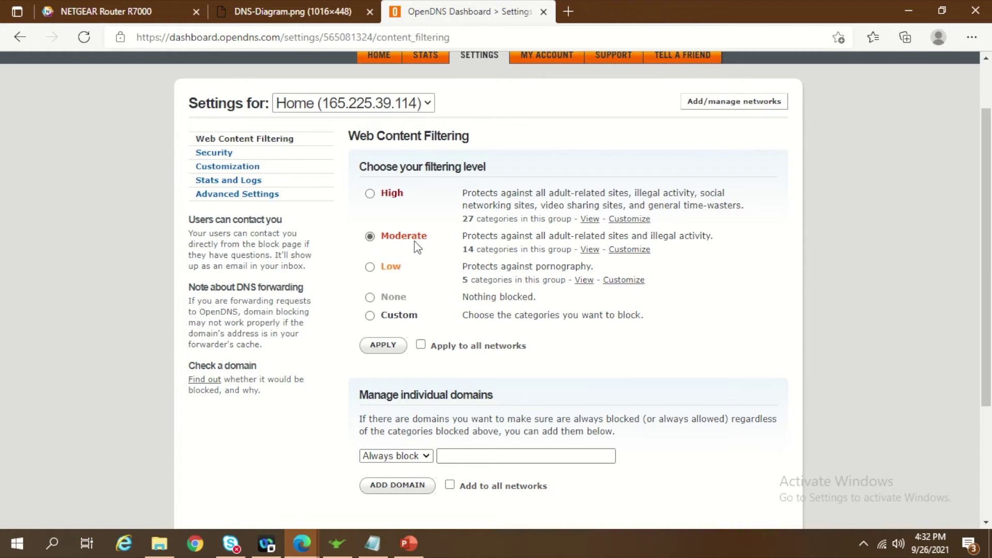
Review the site categories covered by the Moderate filtering level and set the level to apply to all networks.
left_click_drag(484, 237, 693, 249)
left_click(644, 261)
left_click(594, 251)
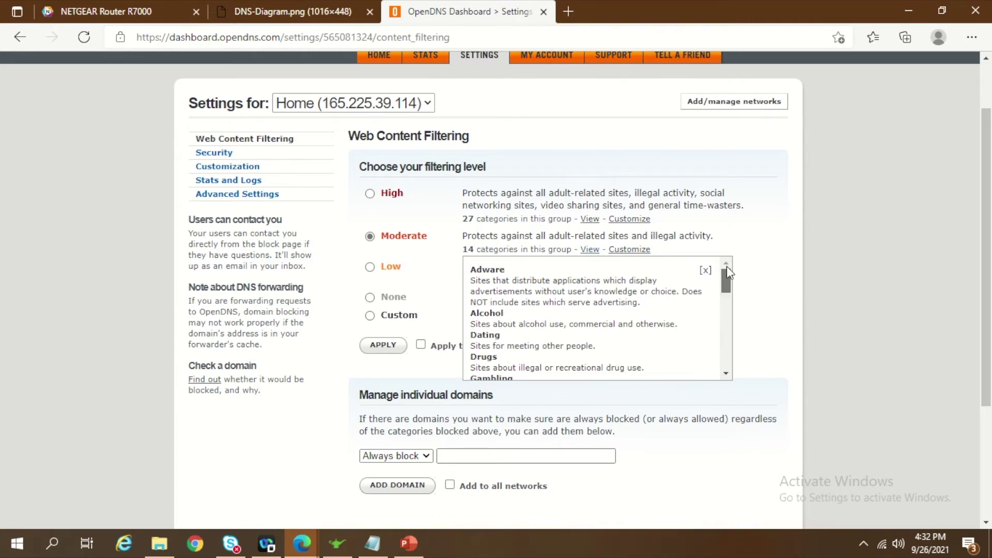
left_click_drag(513, 270, 504, 272)
scroll(562, 317, "down", 3)
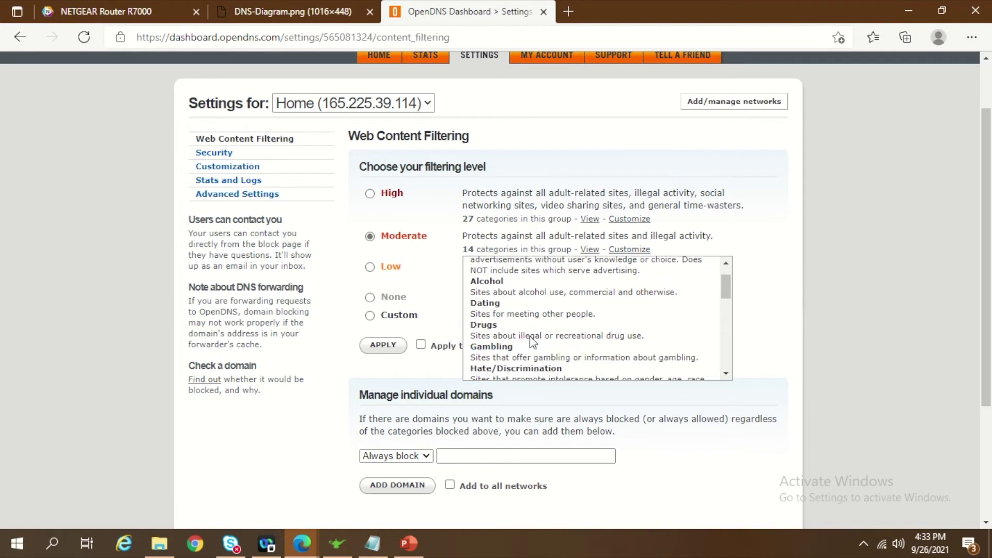
scroll(529, 333, "down", 3)
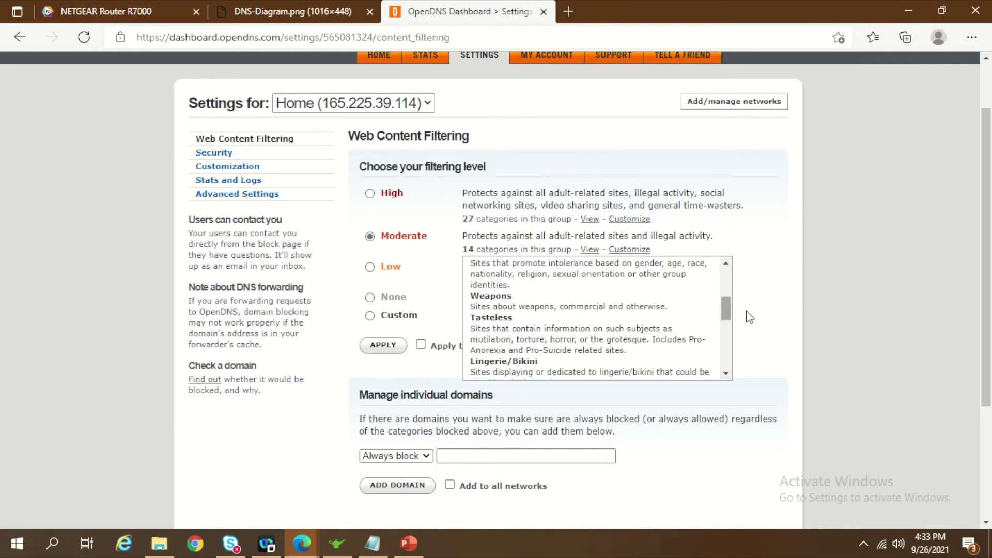
left_click_drag(724, 311, 723, 277)
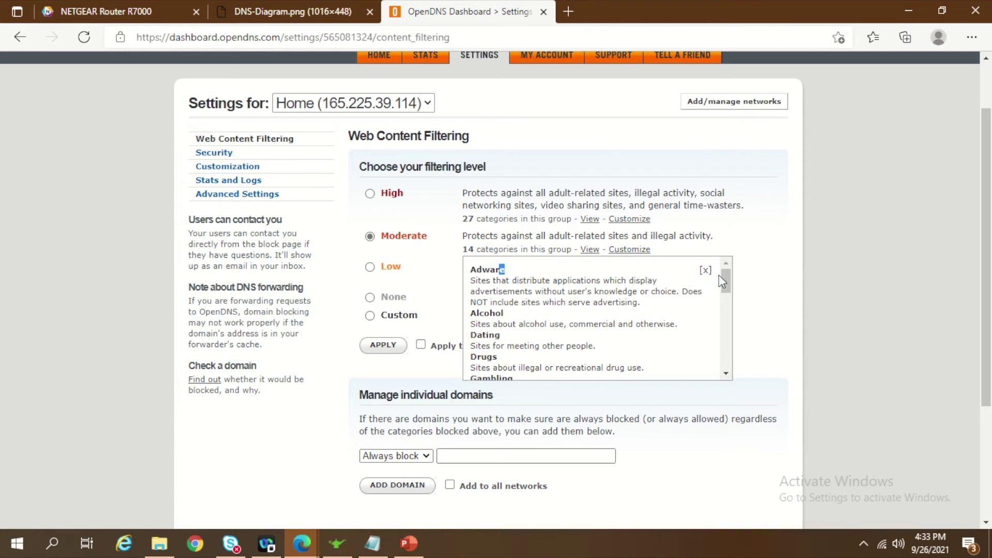
left_click_drag(726, 275, 726, 310)
left_click(468, 349)
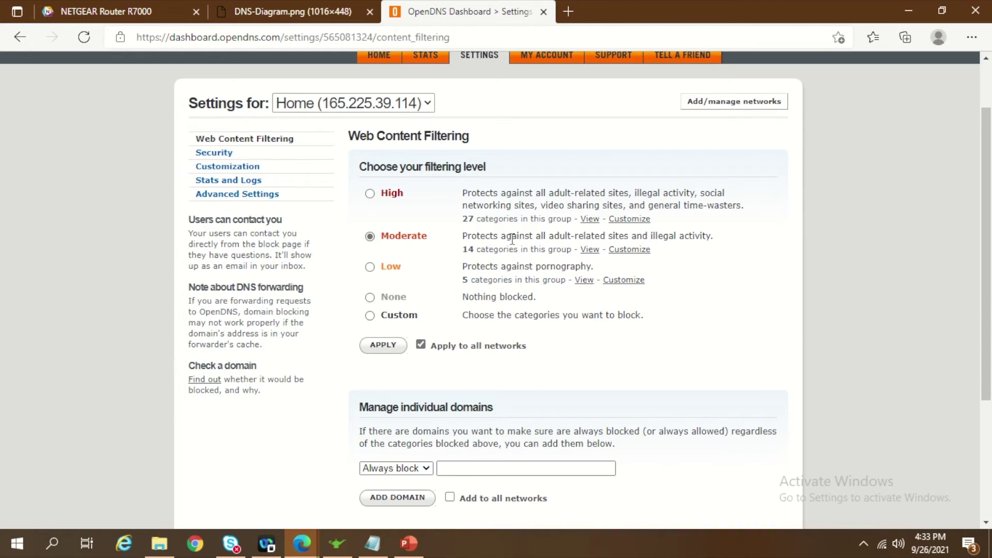
Switch the filtering level to Custom and examine the individual categories that can be blocked.
scroll(462, 330, "down", 3)
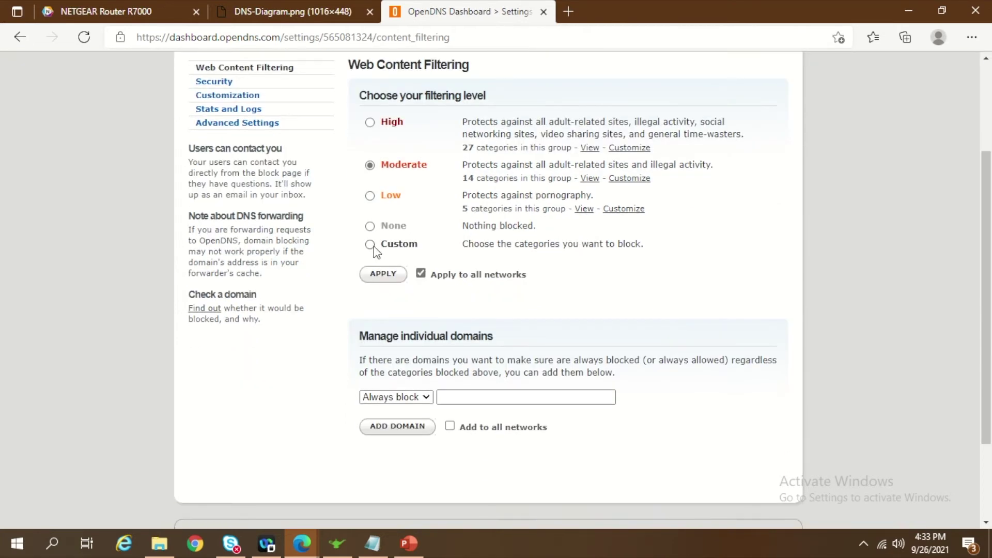
left_click(370, 244)
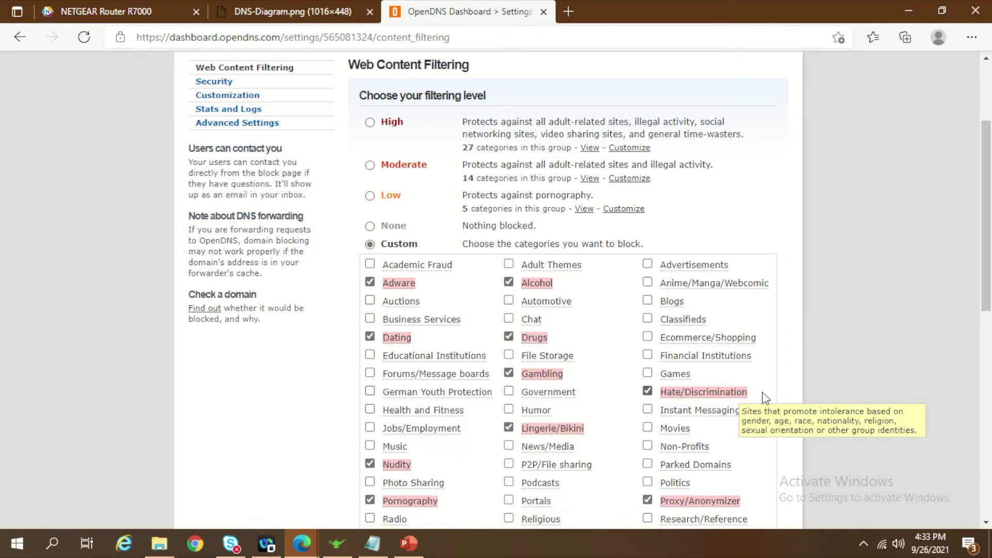
scroll(851, 392, "down", 8)
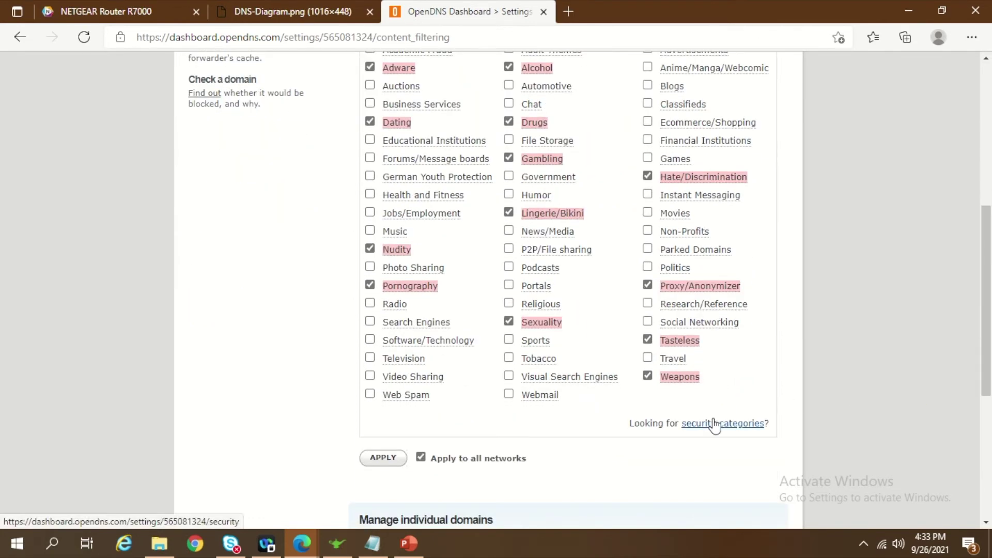
Add amazon.com to the always-blocked domains of the Home network, blocking just the individual domain.
left_click(396, 325)
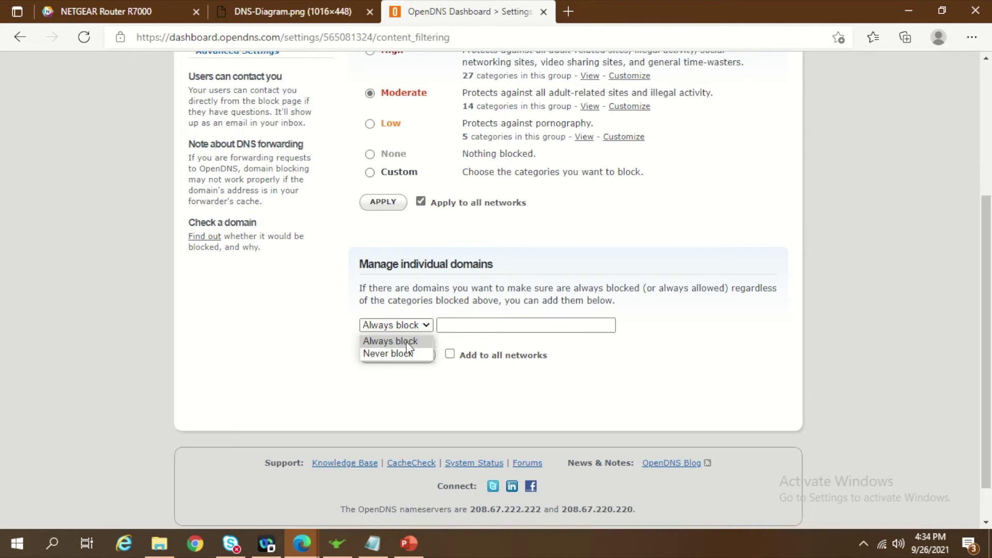
left_click(406, 342)
left_click(471, 324)
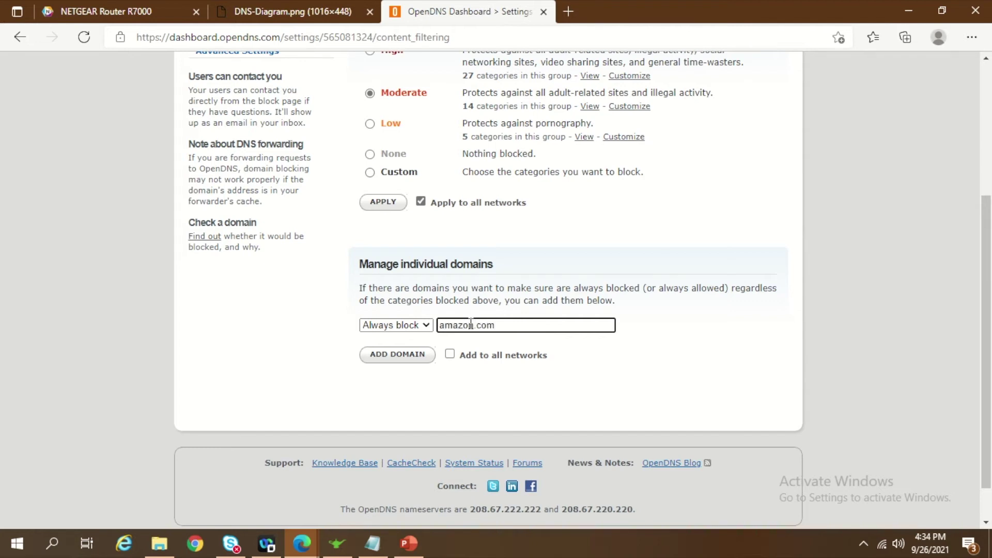
left_click(381, 358)
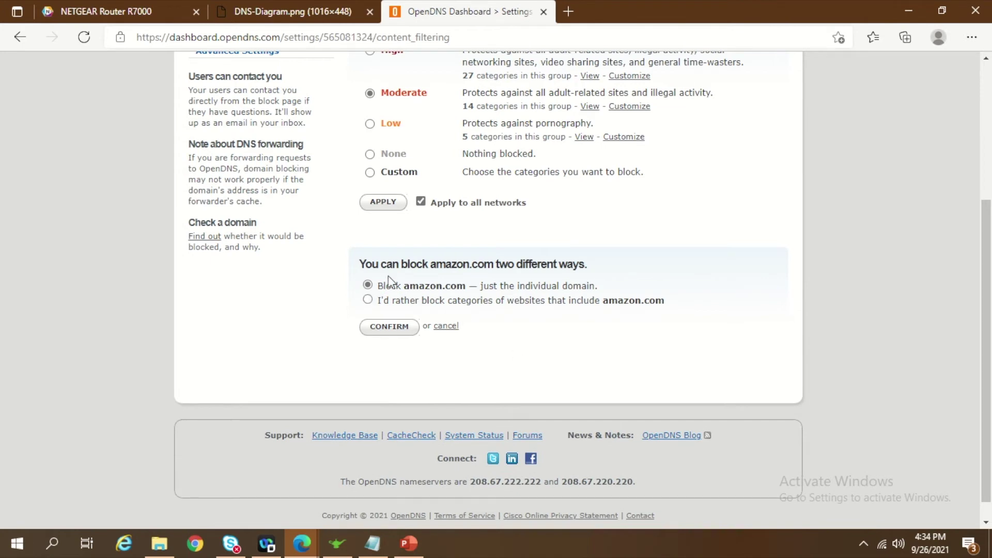
left_click_drag(381, 288, 503, 362)
left_click(505, 365)
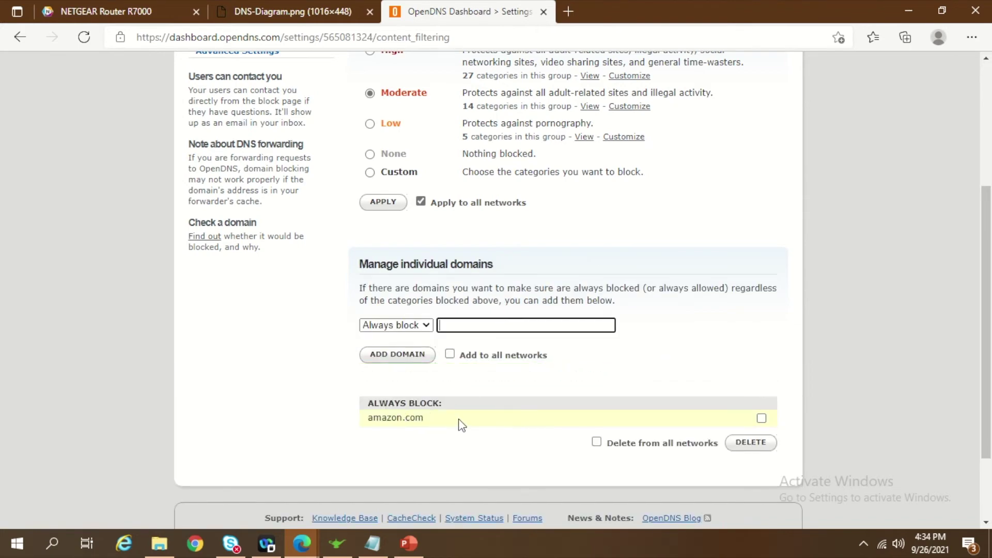
Review the Home network's security settings for malware/botnet protection, phishing protection and blocking of internal IP addresses.
scroll(675, 310, "up", 4)
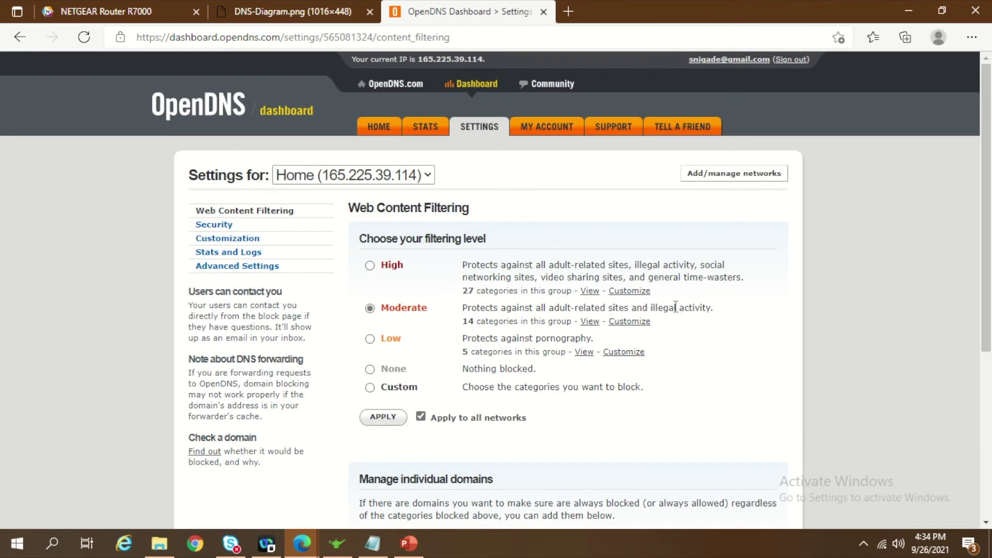
left_click(238, 227)
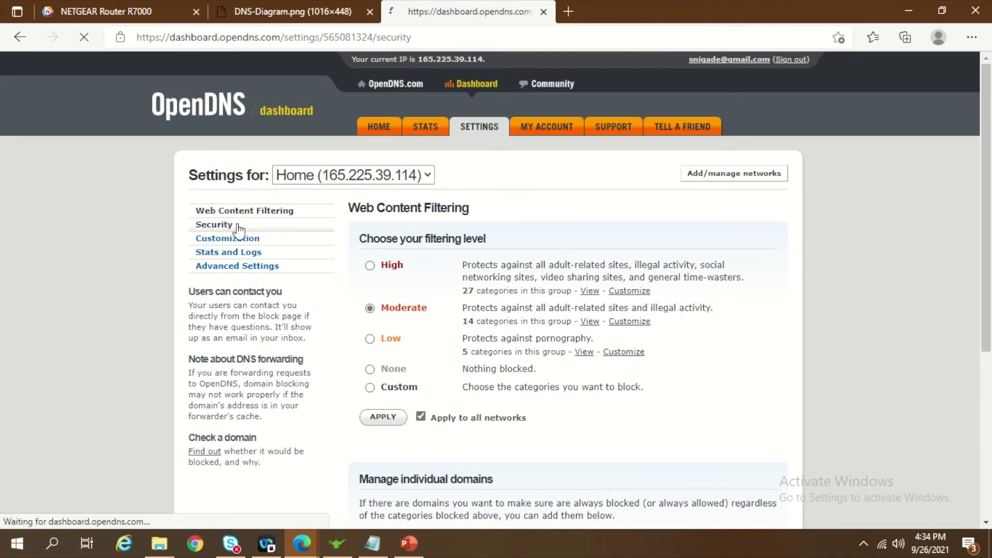
scroll(466, 285, "down", 1)
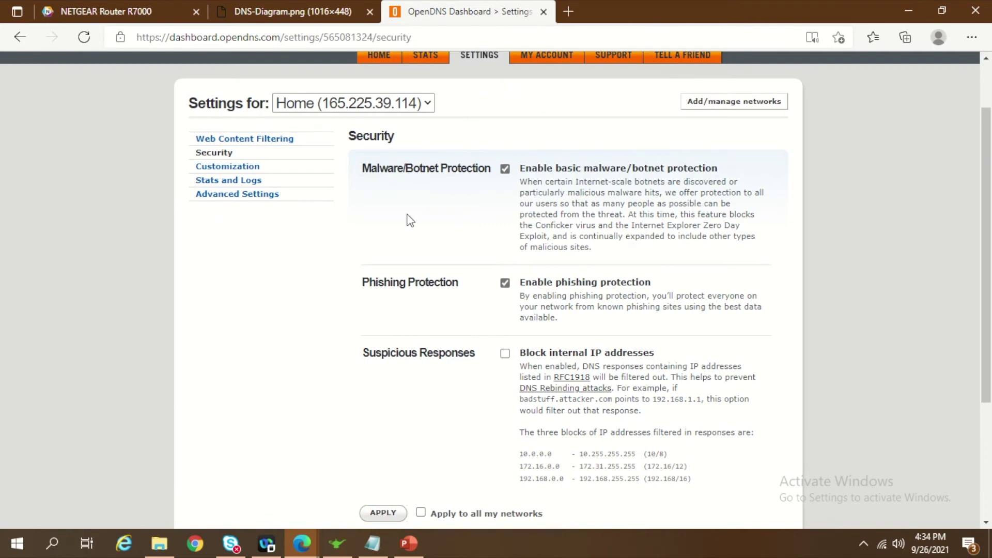
scroll(459, 293, "down", 2)
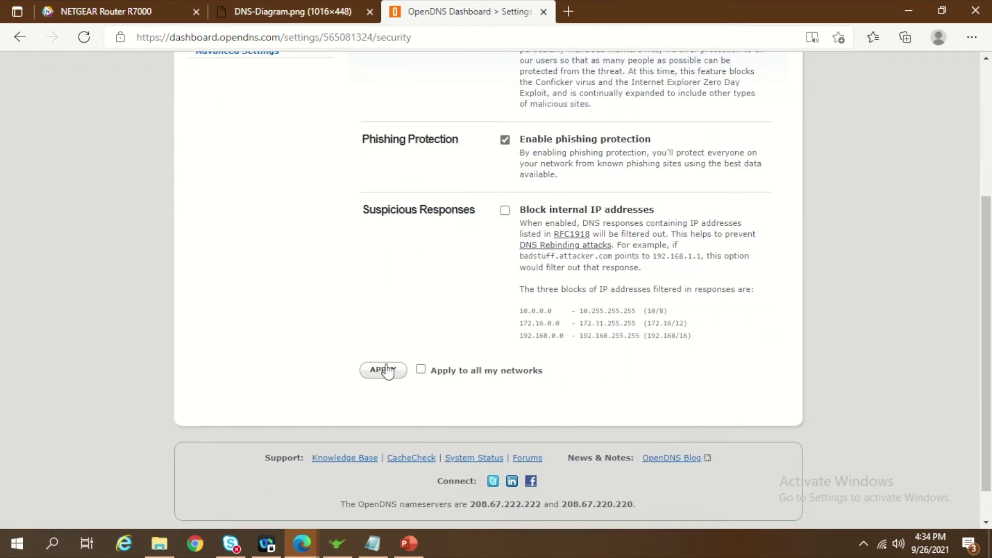
left_click_drag(529, 210, 699, 339)
left_click(700, 344)
scroll(701, 343, "up", 5)
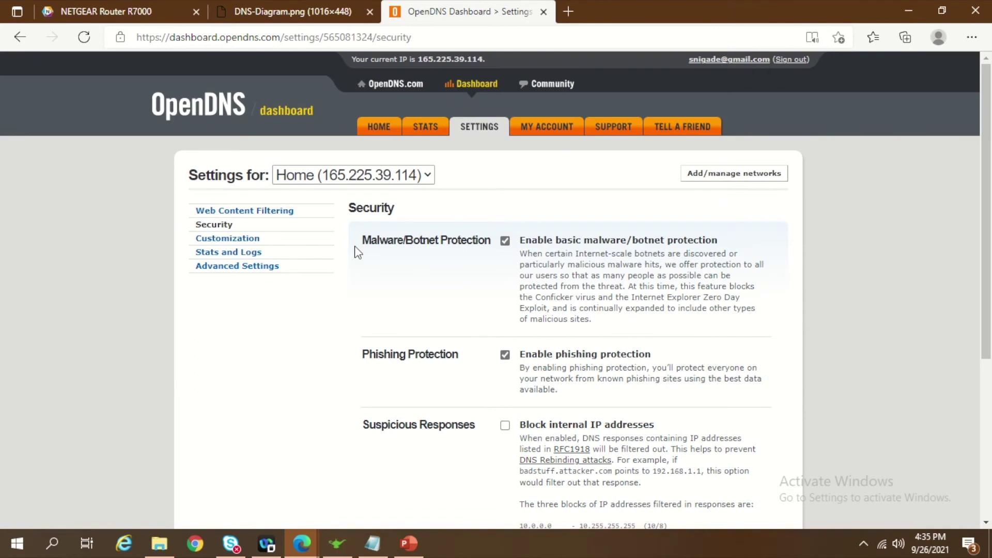
Enable stats and logs, apply the setting to all networks, and read the description of purging DNS data.
left_click(251, 254)
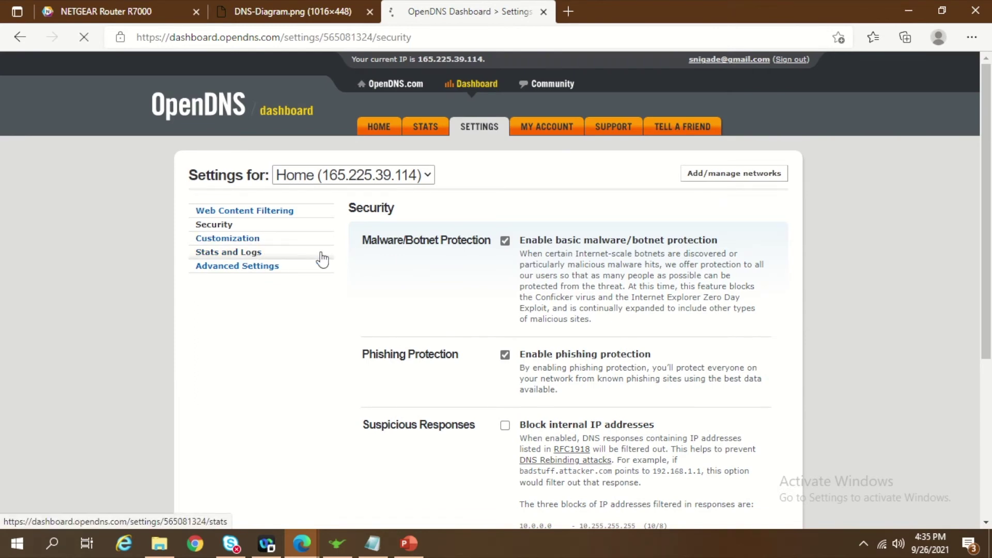
left_click(369, 241)
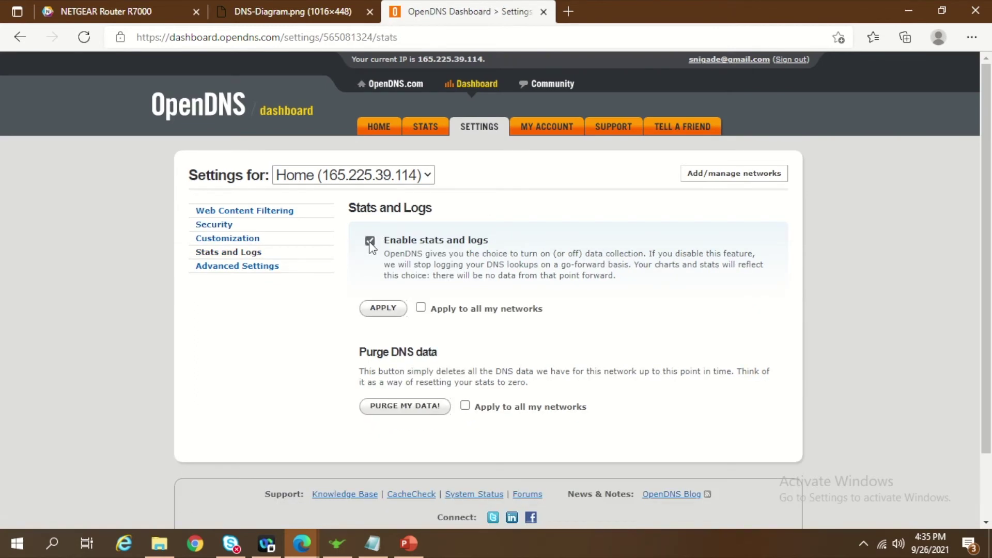
left_click(421, 308)
left_click(388, 311)
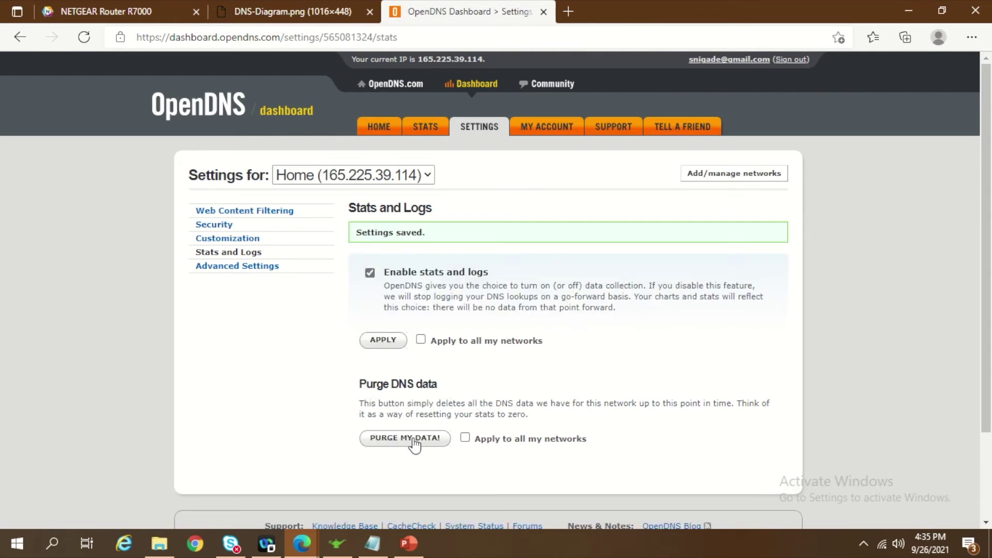
left_click_drag(572, 429, 352, 403)
scroll(559, 423, "down", 2)
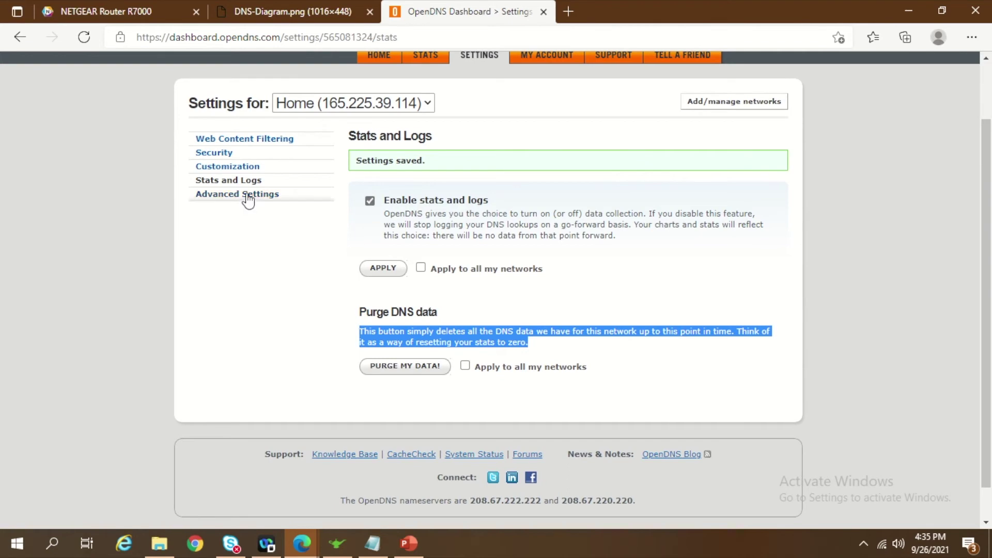
Set the customization options to use a block page with your own messages, keeping the default category and domain wording.
left_click(241, 170)
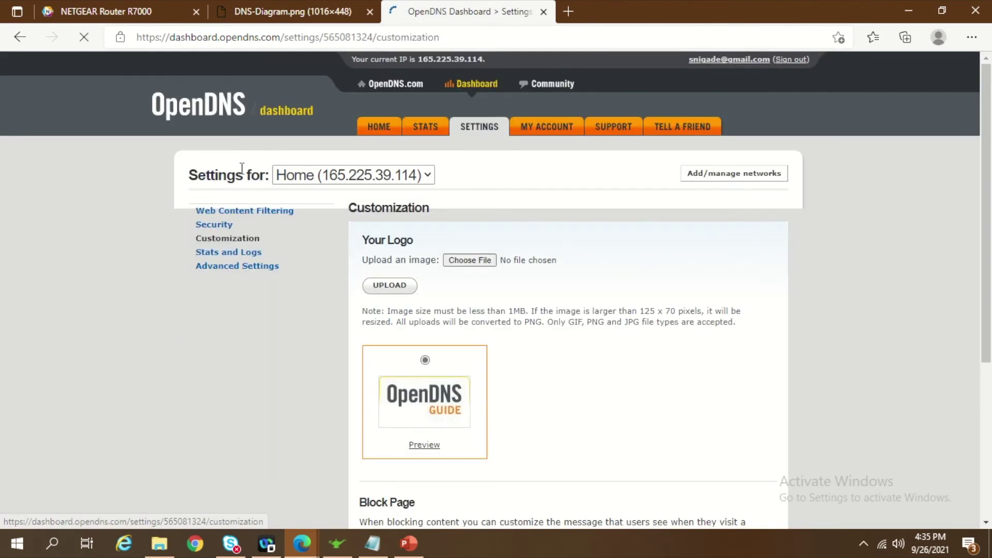
scroll(633, 385, "down", 3)
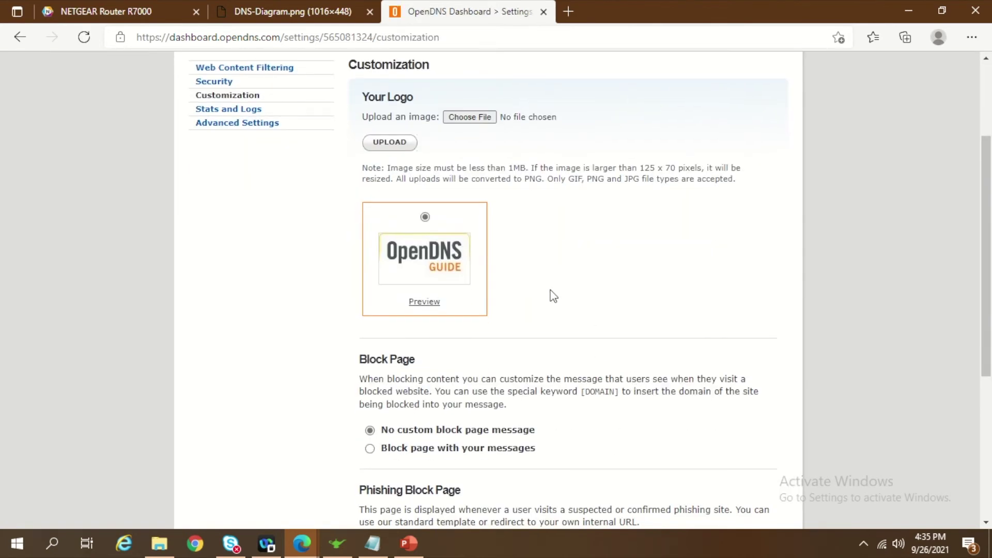
scroll(551, 295, "down", 4)
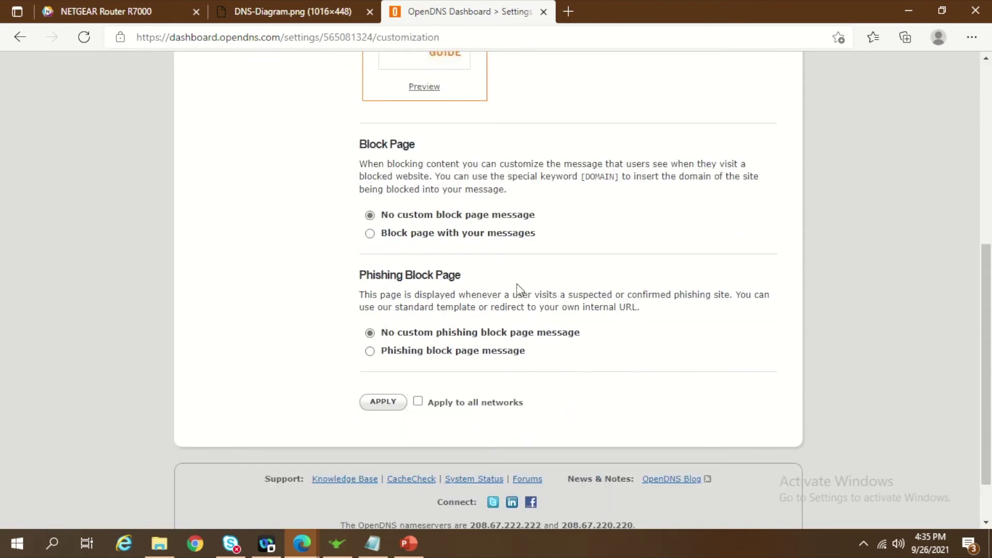
left_click(371, 234)
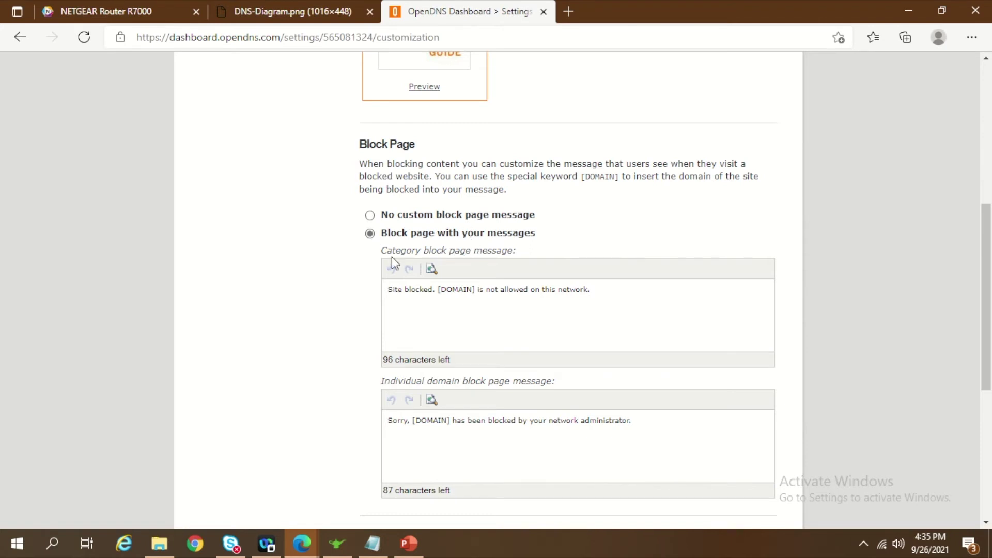
left_click_drag(389, 291, 601, 290)
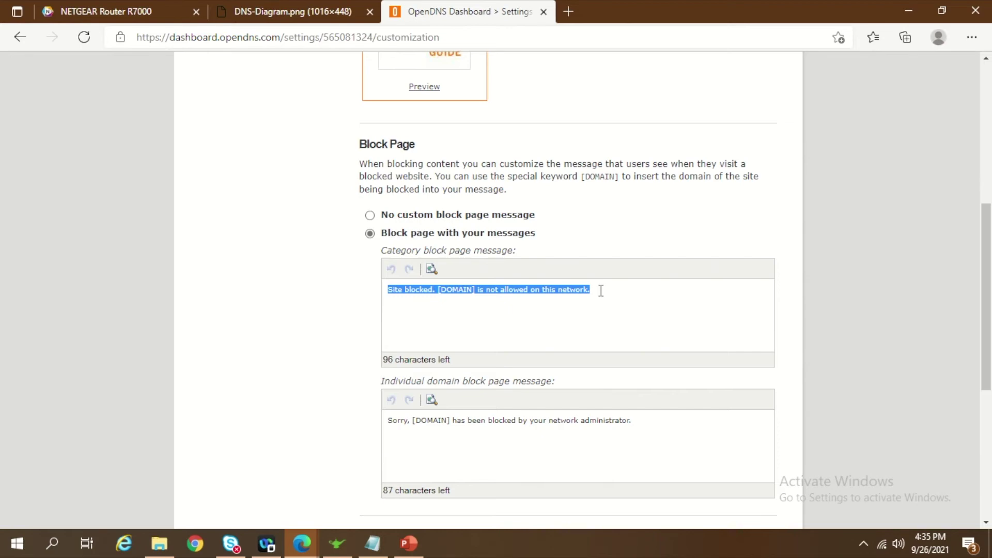
scroll(604, 305, "down", 6)
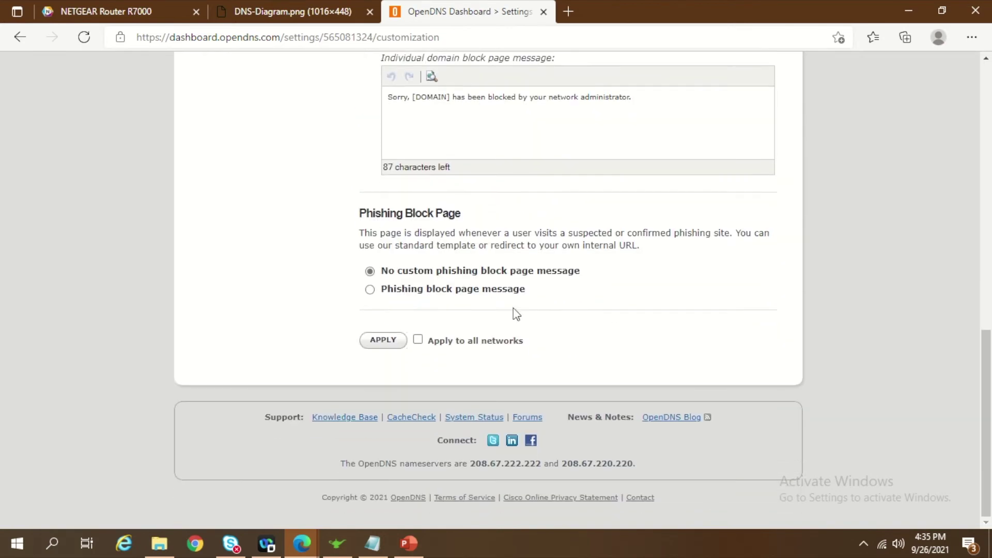
Select the custom phishing block page message with its default text and apply the customization to all networks.
left_click(371, 291)
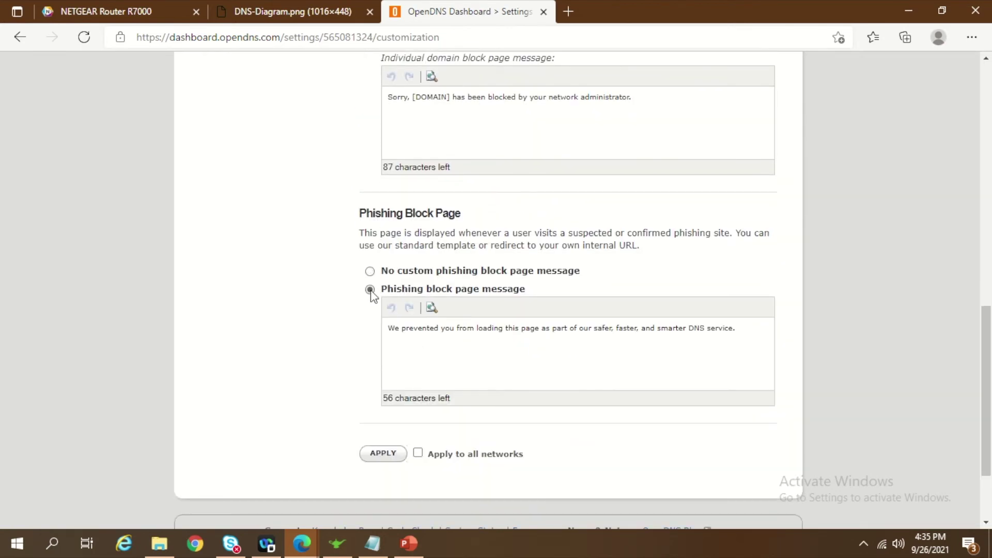
left_click_drag(414, 333, 738, 341)
left_click(719, 358)
scroll(673, 368, "down", 2)
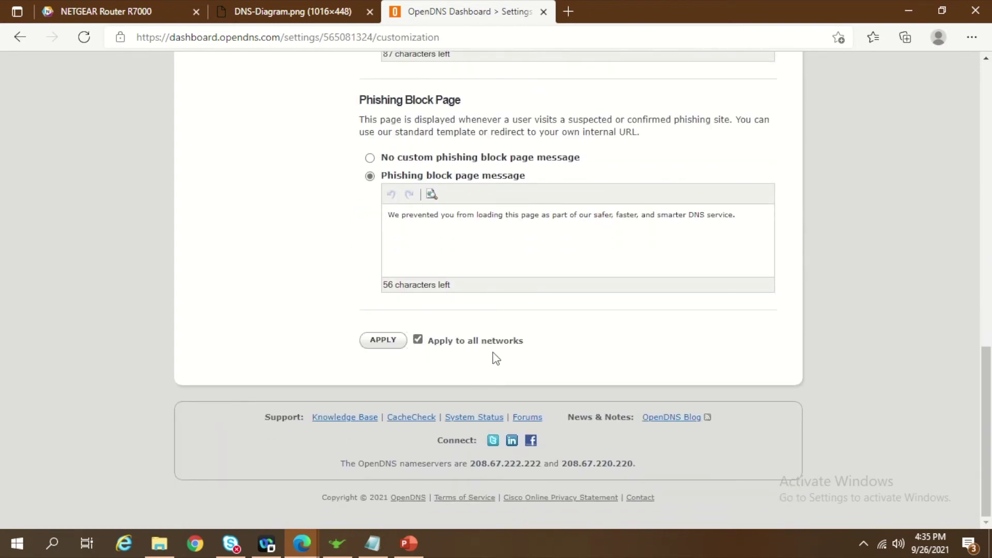
left_click(382, 341)
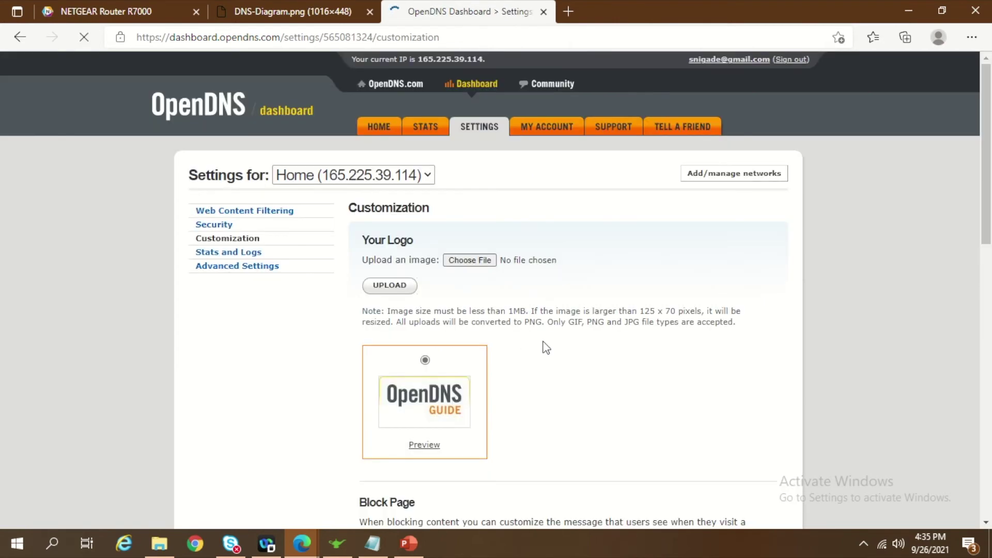
scroll(569, 336, "down", 10)
scroll(568, 336, "down", 4)
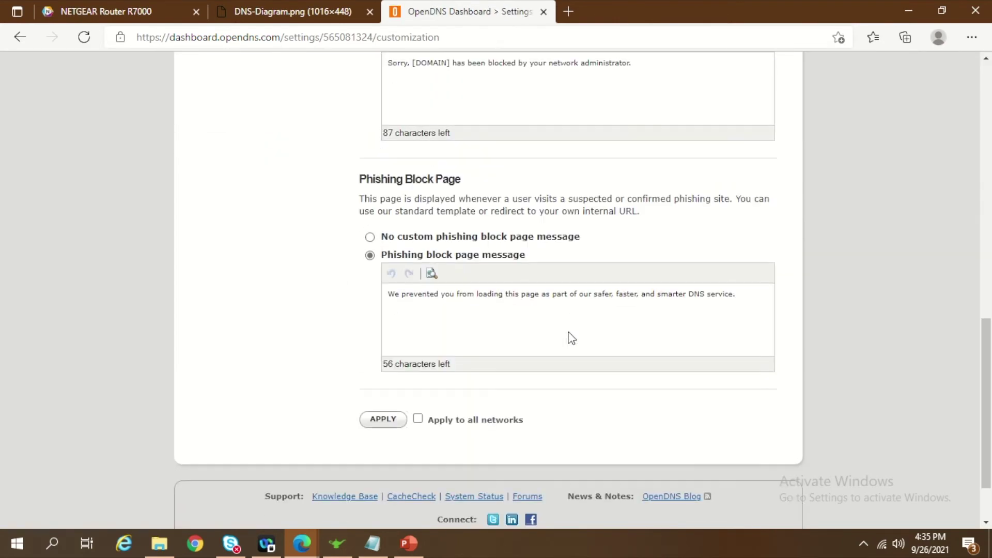
scroll(568, 336, "up", 20)
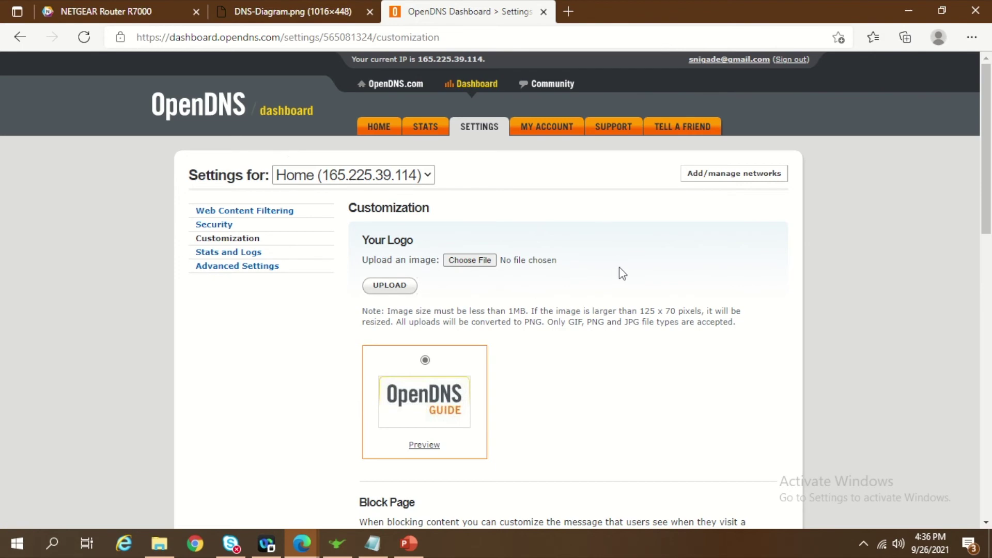
Switch to the NETGEAR router's web interface and view its Parental Controls services.
left_click(108, 10)
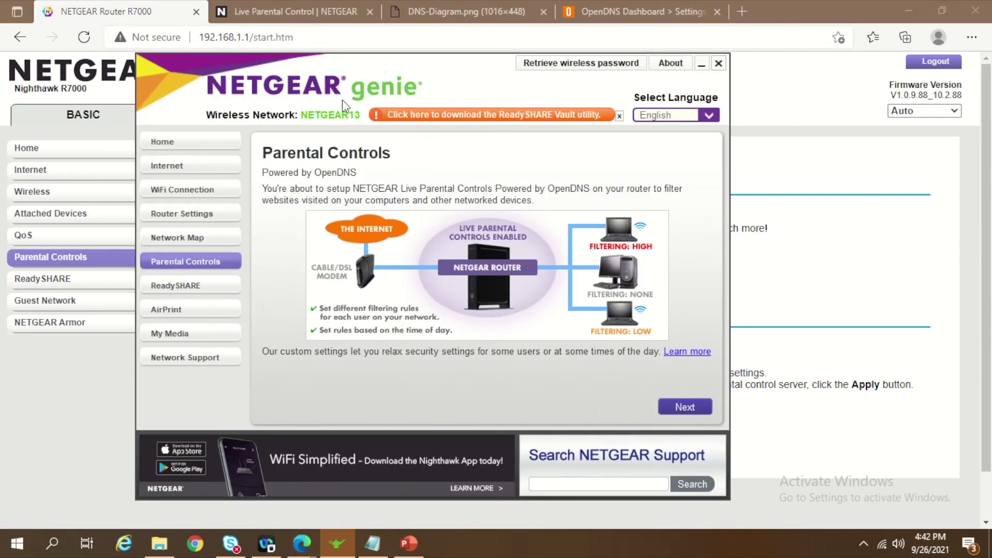
left_click(95, 322)
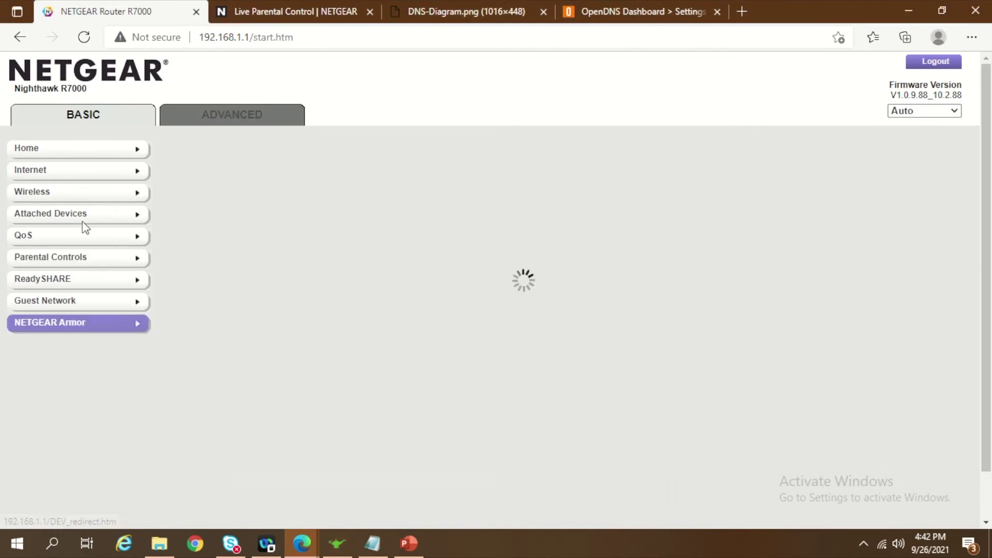
left_click(71, 256)
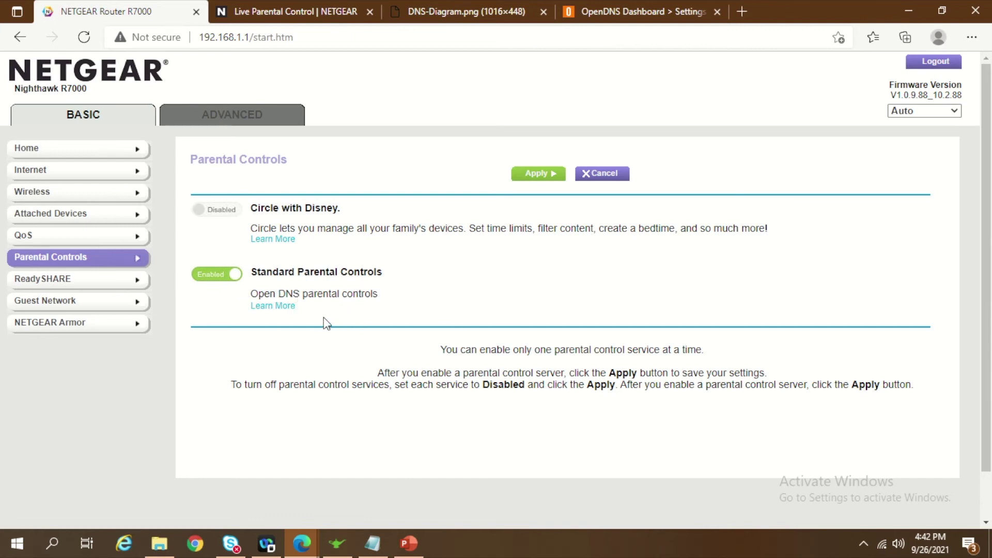
Switch to NETGEAR genie and start the Live Parental Controls setup, choosing to use the existing OpenDNS account.
key("alt+Tab")
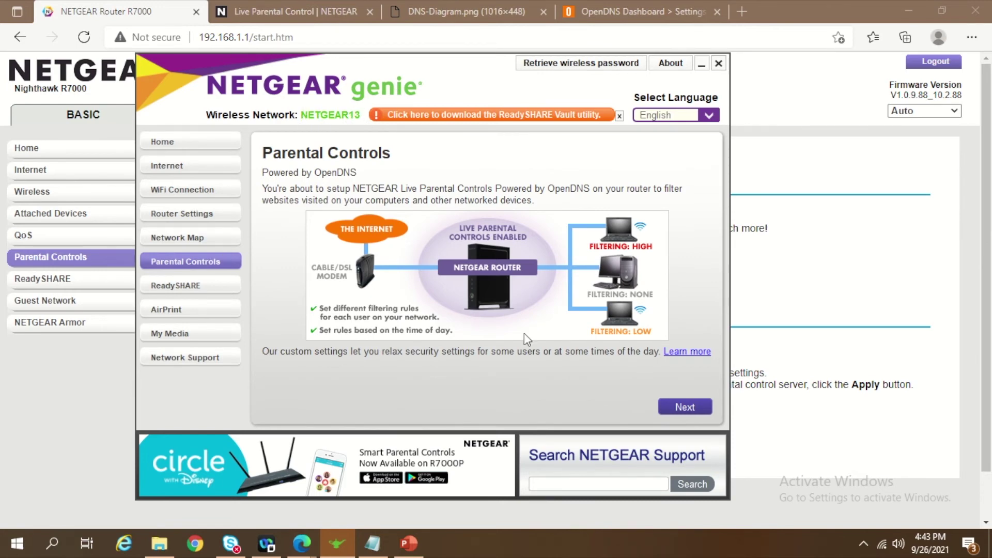
left_click(691, 408)
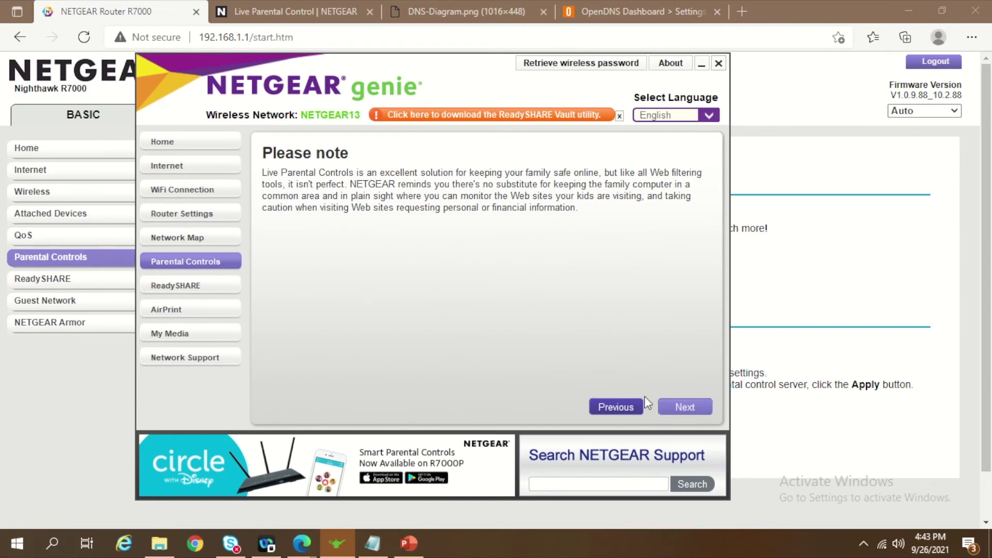
left_click(685, 407)
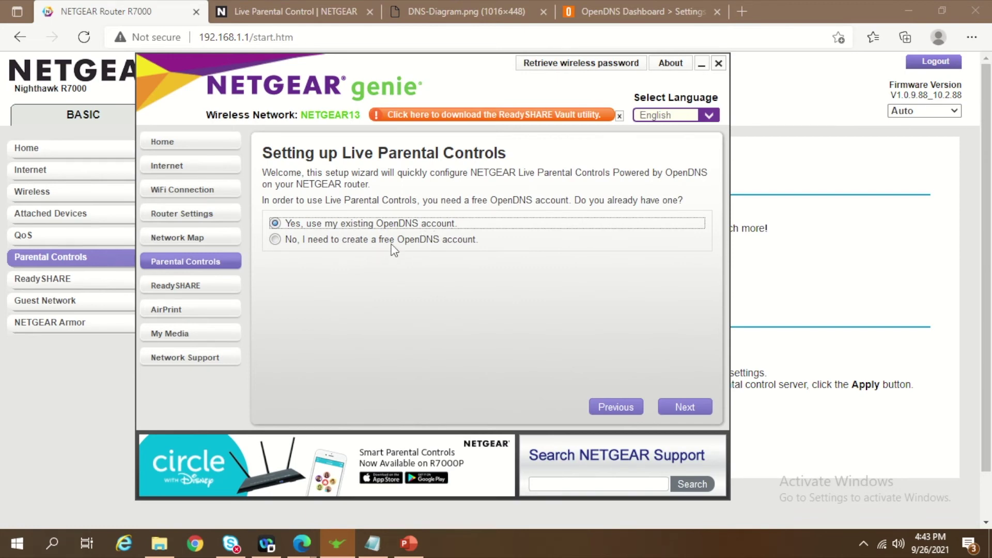
key("Return")
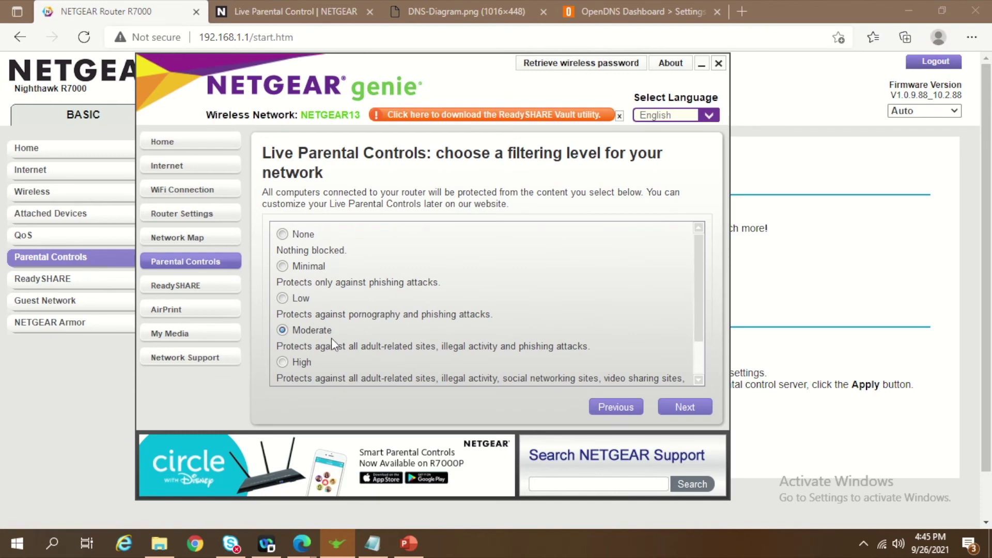
Set the Live Parental Controls filtering level to Moderate, finish the setup and open the status screen.
scroll(440, 294, "down", 1)
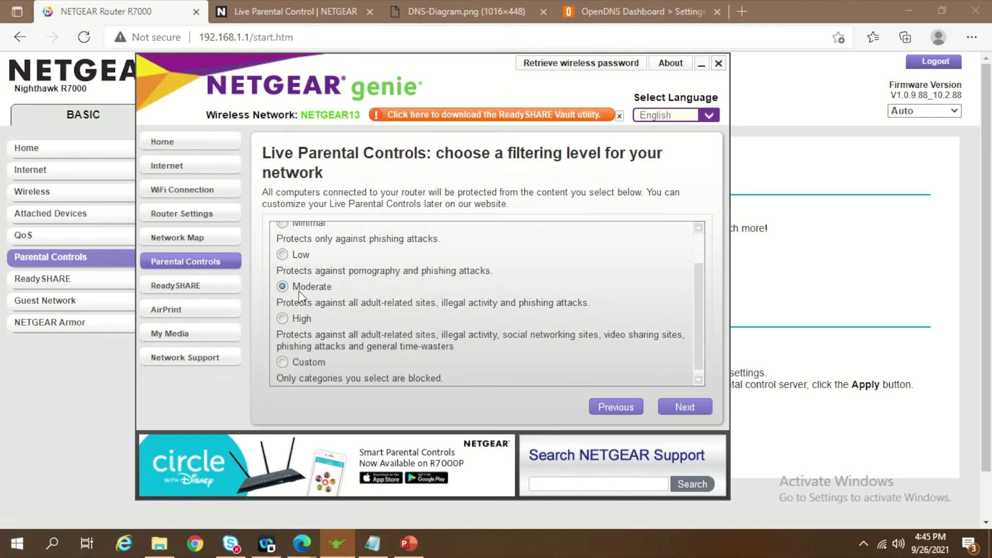
left_click(283, 286)
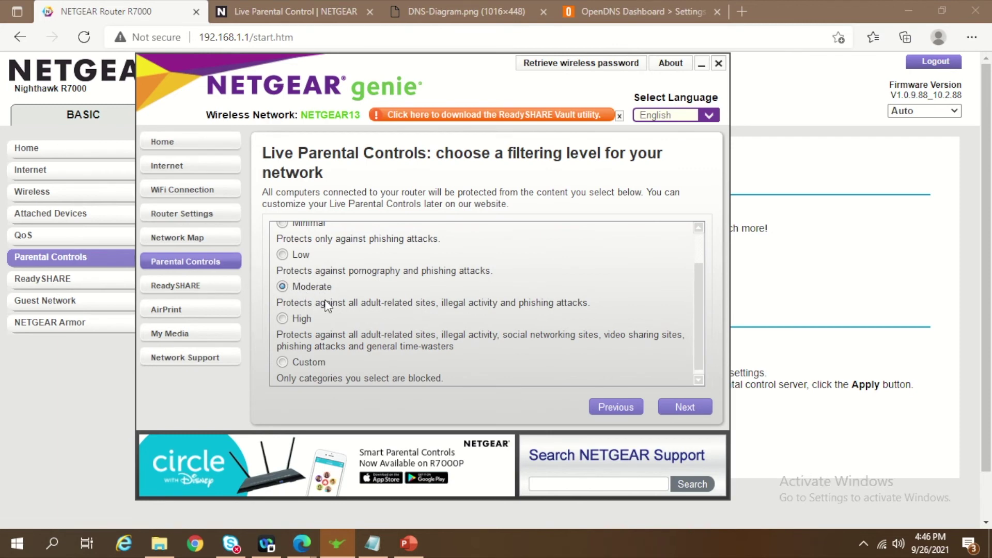
left_click(692, 407)
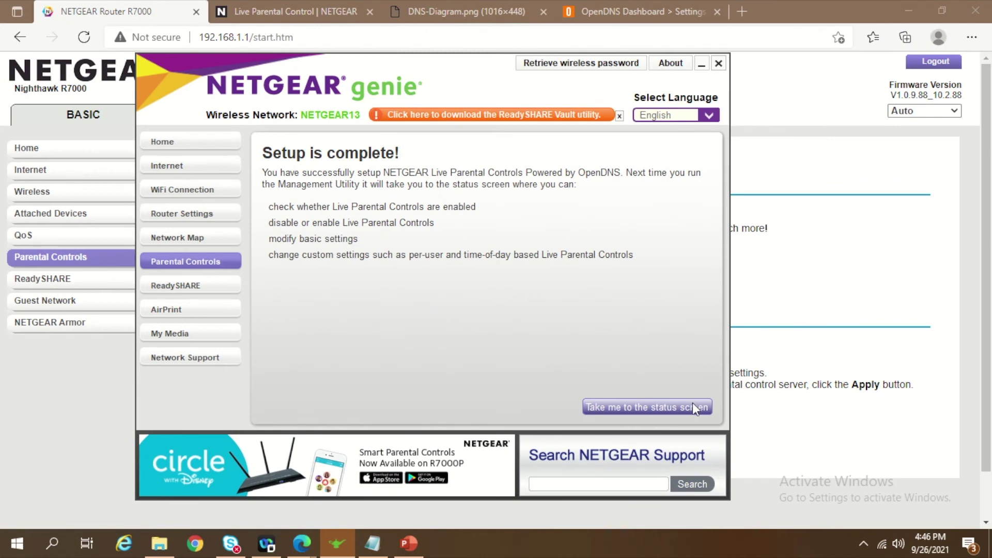
left_click(690, 407)
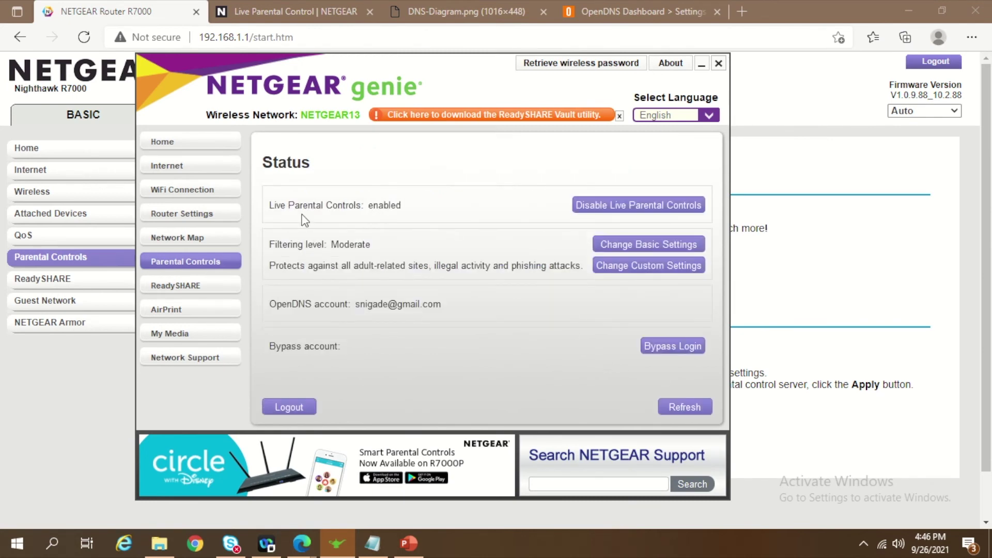
Check the reloaded NETGEAR router web interface and switch back to the Live Parental Controls status in NETGEAR genie.
left_click(74, 377)
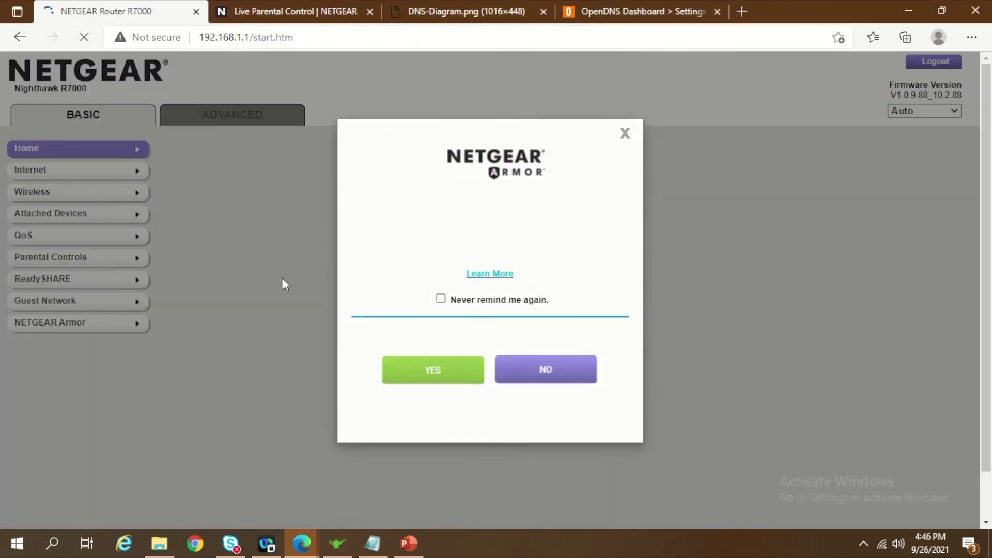
left_click(281, 278)
key("alt+Tab")
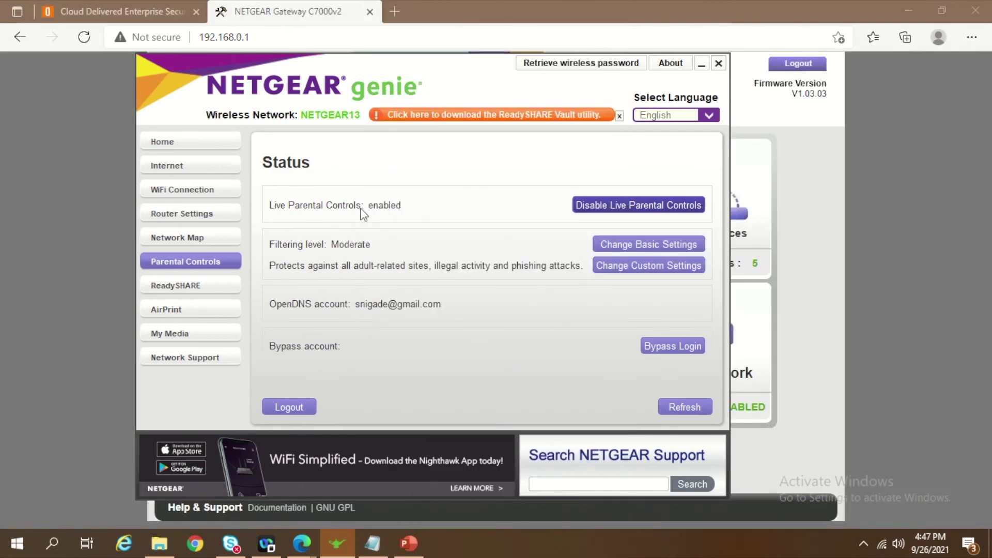
Set the Parental Controls Filtering of the Apple-iPhone in the network map to Moderate and apply it.
left_click(213, 236)
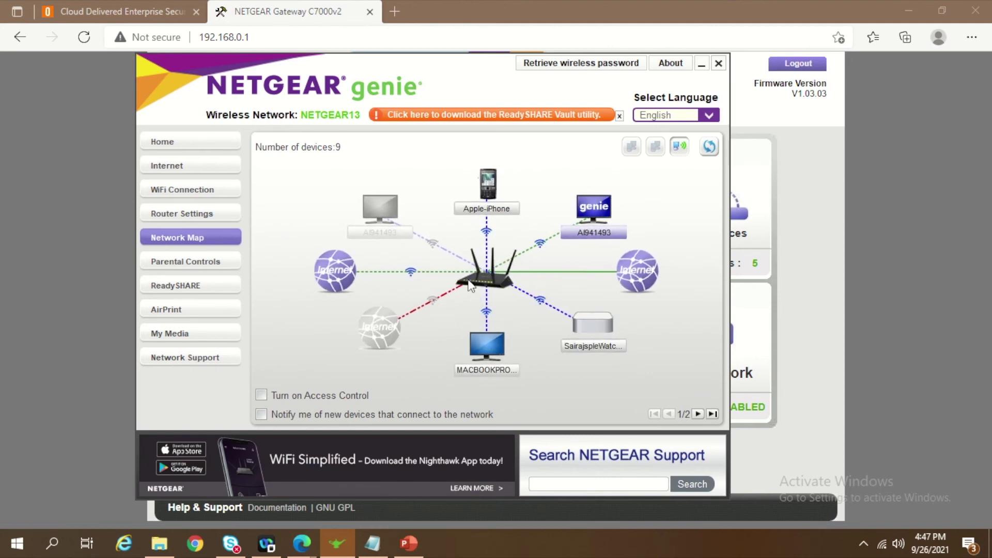
left_click(490, 205)
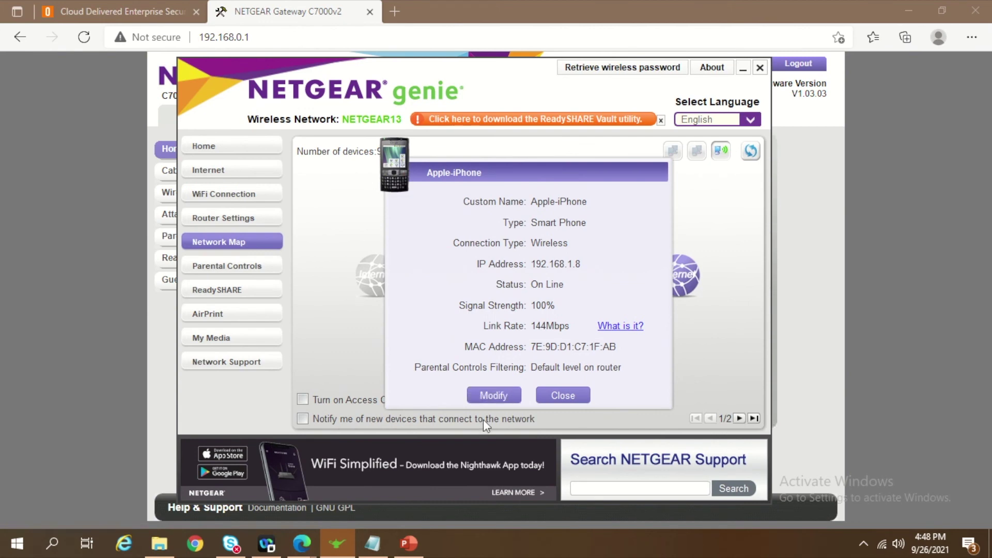
left_click(502, 396)
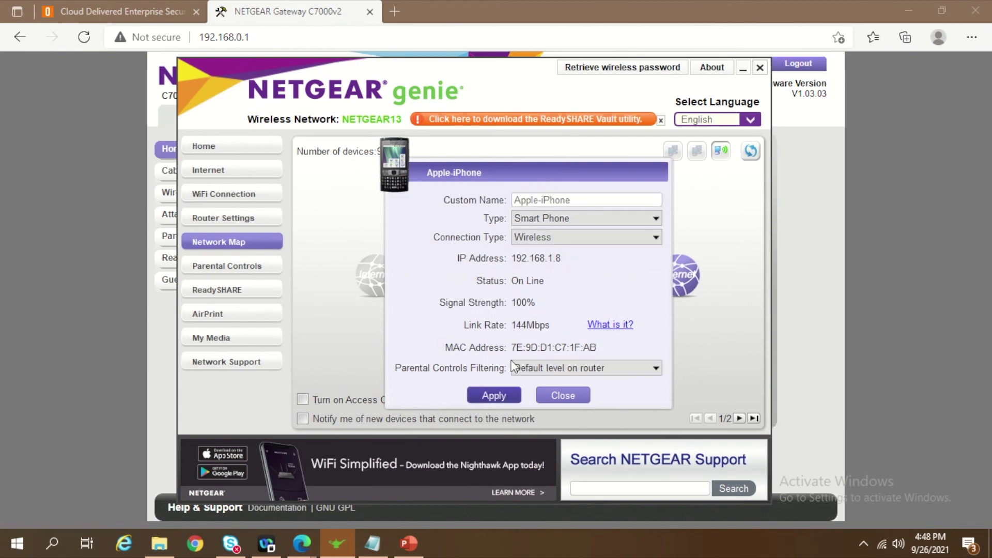
left_click(559, 371)
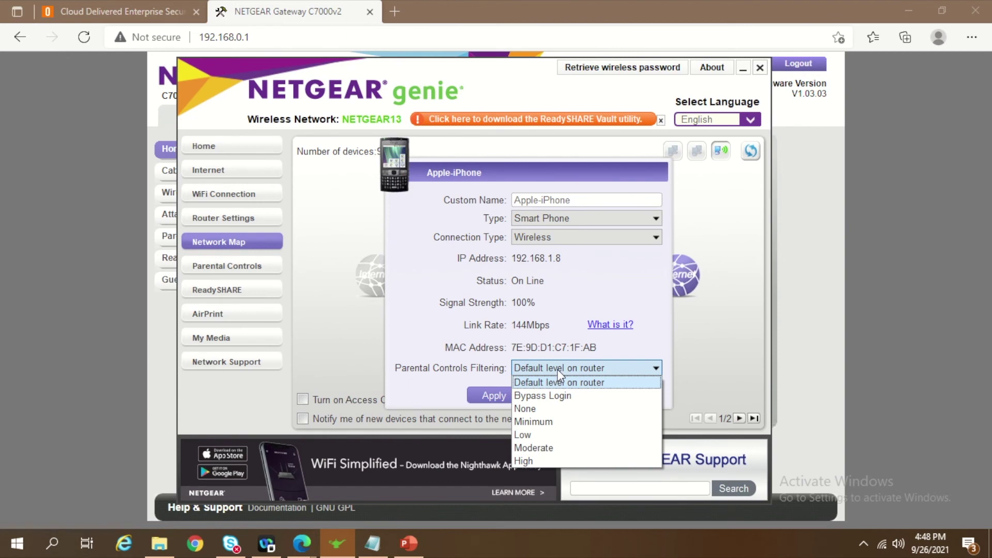
left_click(554, 453)
left_click(489, 395)
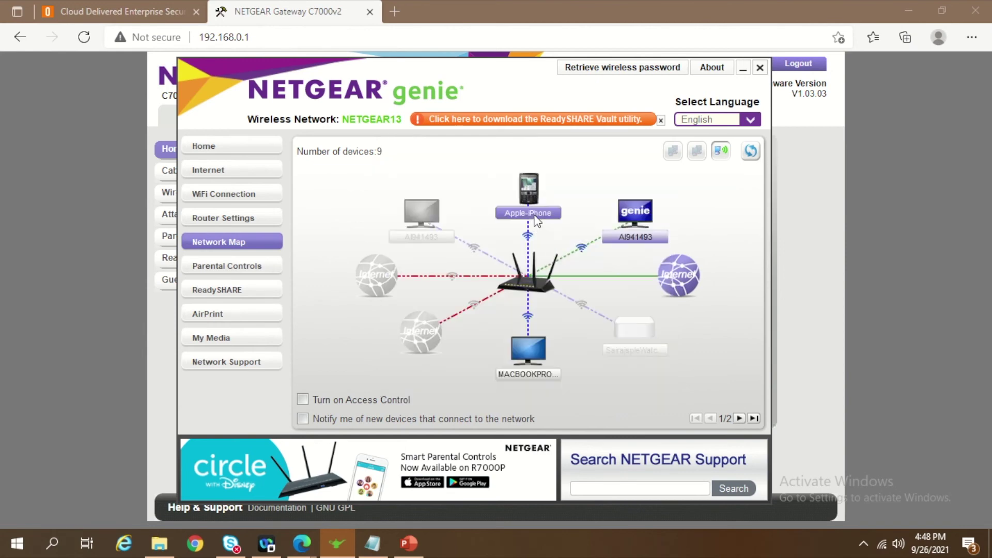
View the details of the R7000 router in the network map and close them.
left_click(534, 292)
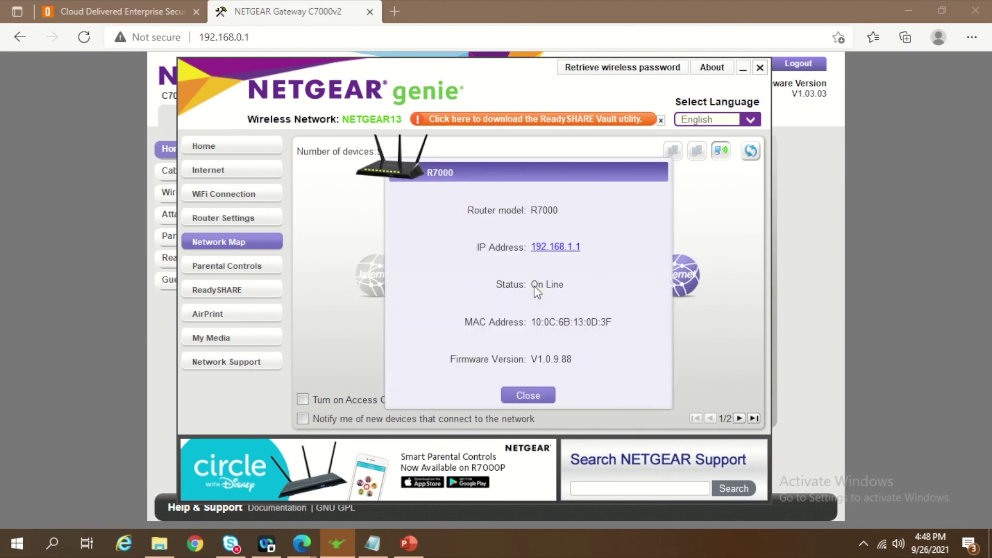
left_click(529, 396)
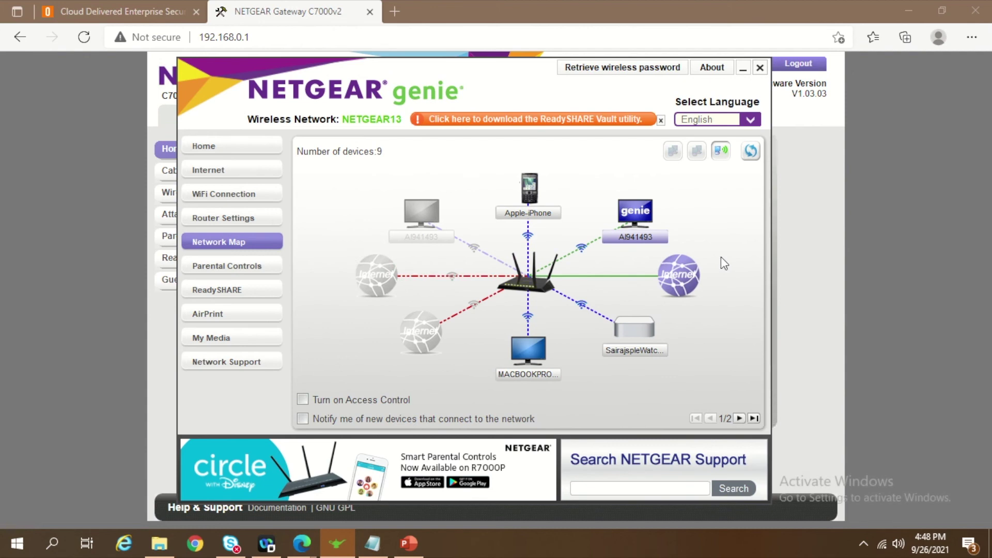
Switch to the R7000 router's web interface and display the DNS server settings in the advanced Internet Setup.
left_click(800, 251)
mouse_move(302, 542)
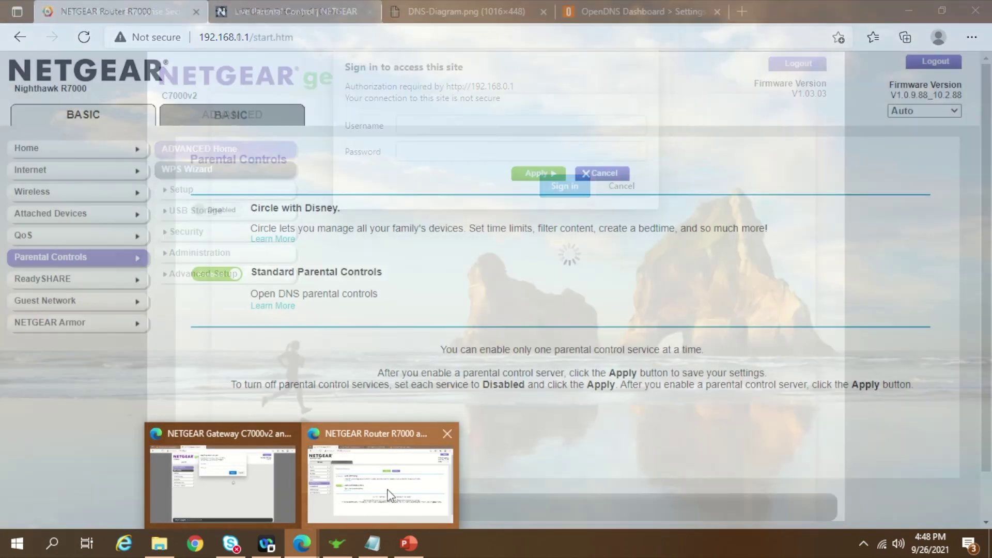
left_click(371, 483)
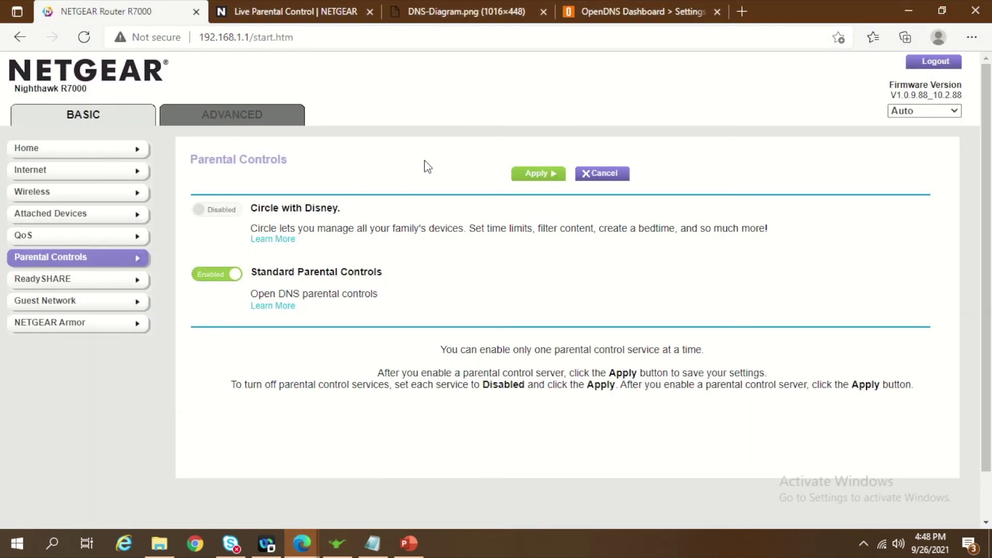
left_click(230, 119)
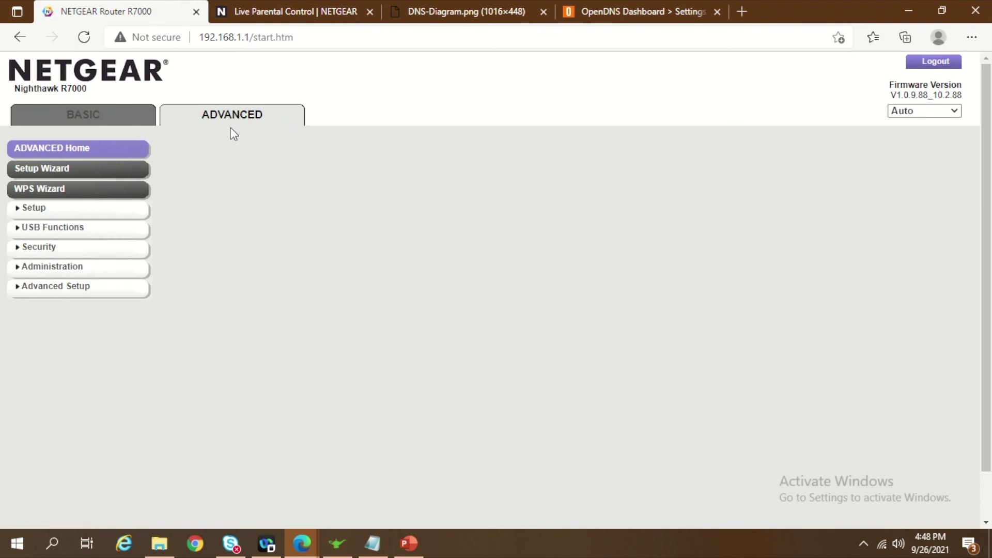
mouse_move(467, 2)
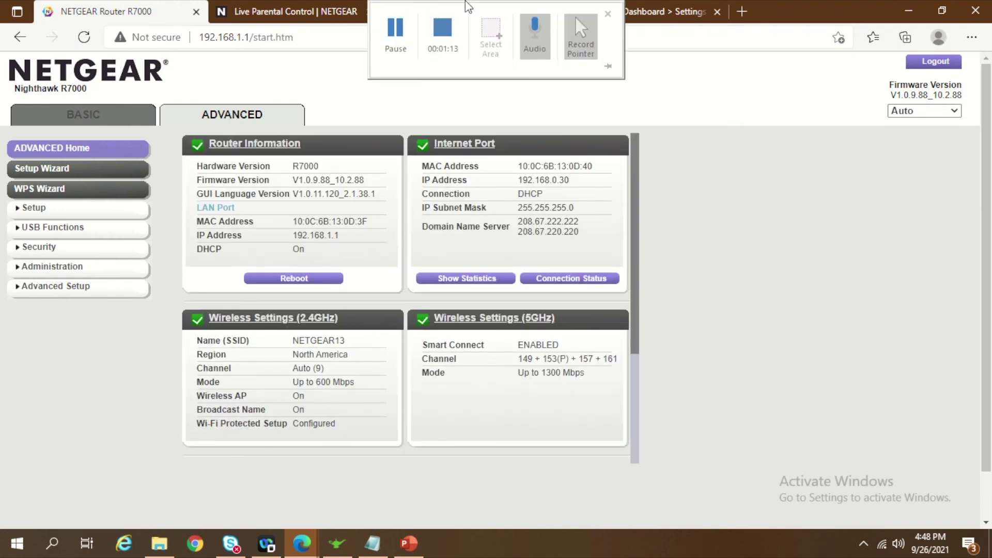
left_click(85, 209)
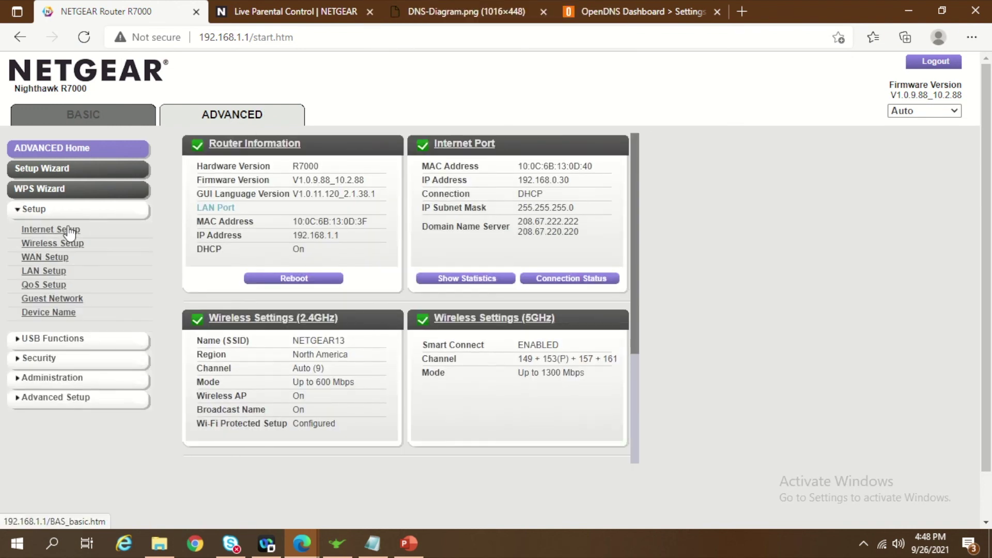
left_click(75, 230)
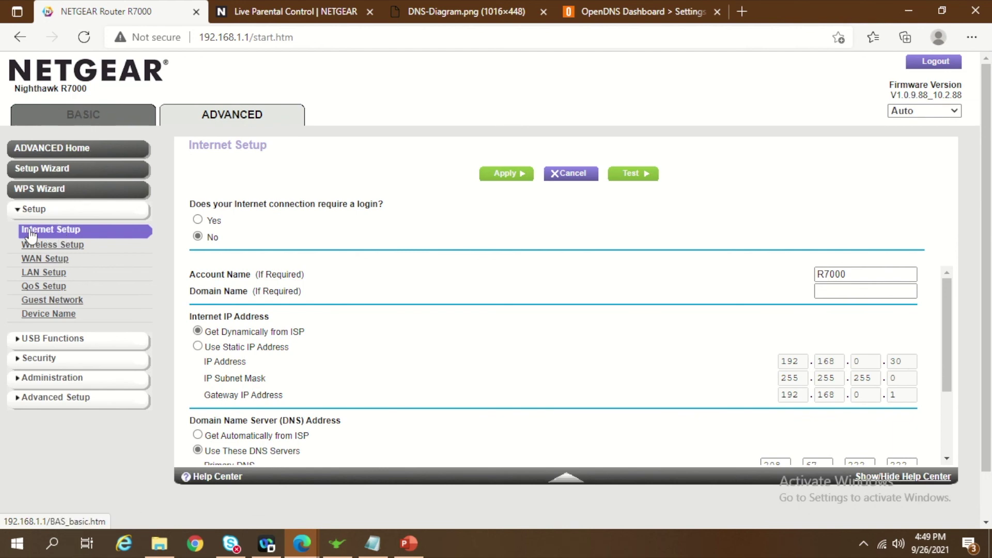
scroll(492, 310, "down", 1)
scroll(492, 310, "down", 3)
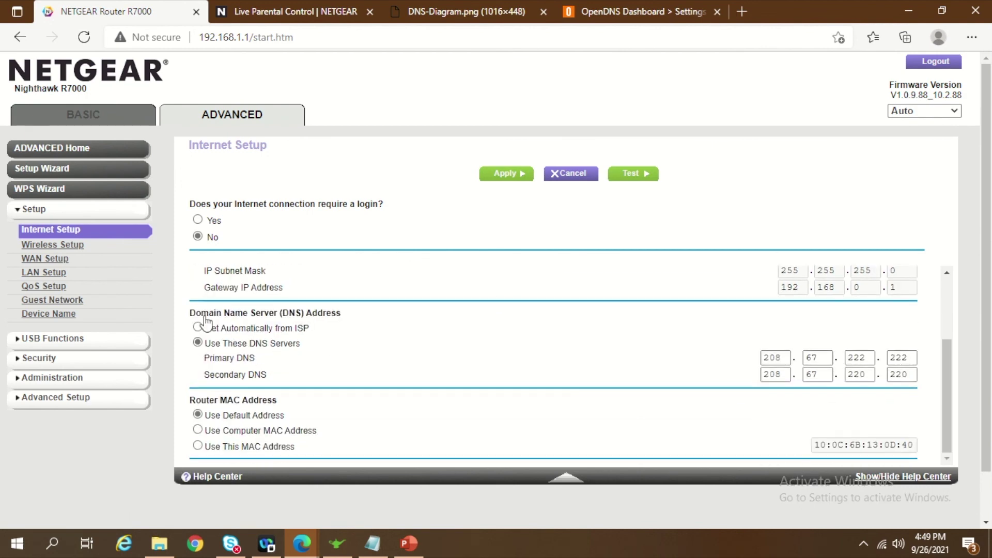
Compare the router's custom DNS servers with the primary and secondary addresses noted in Notepad and apply the Internet Setup.
left_click_drag(324, 347, 196, 348)
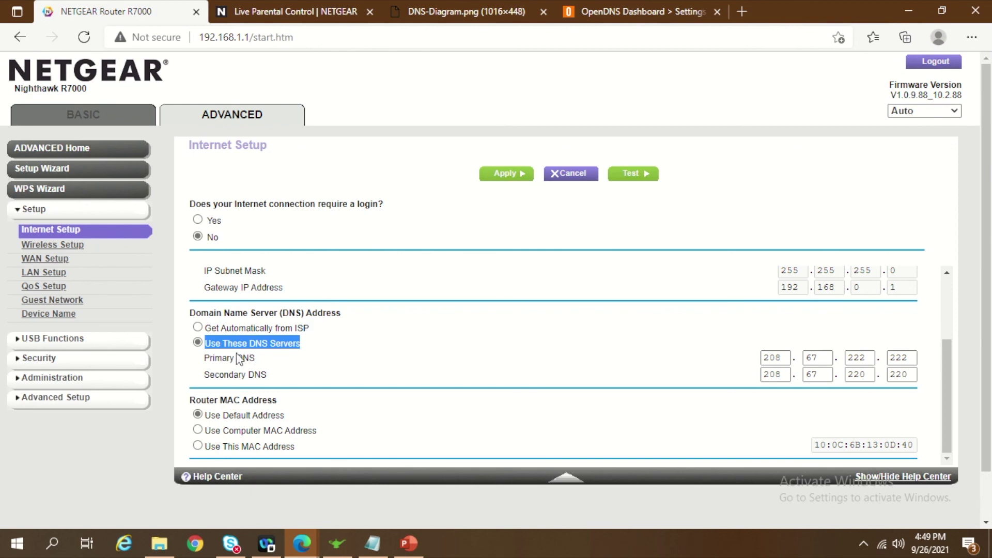
left_click(373, 543)
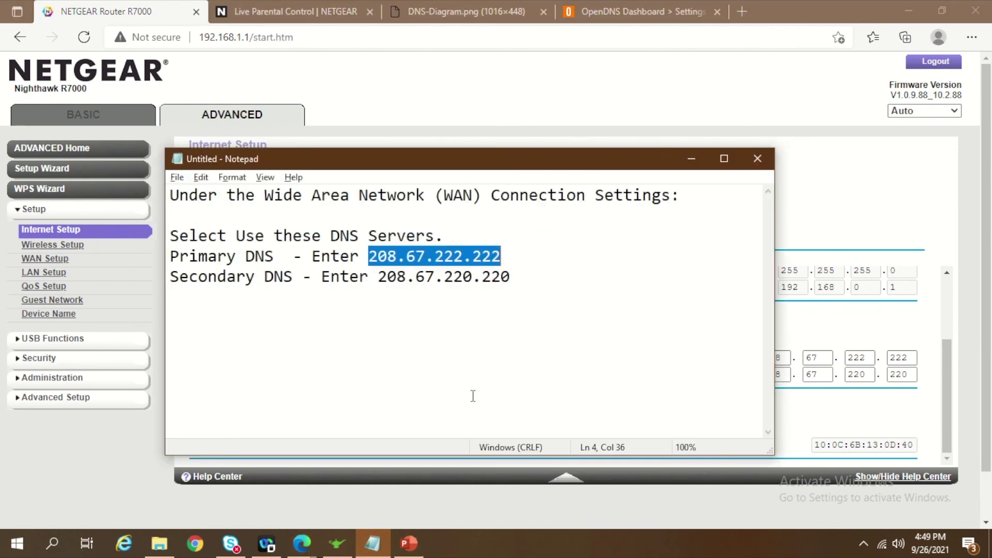
left_click_drag(707, 211, 738, 419)
left_click_drag(506, 513, 640, 513)
left_click_drag(739, 408, 563, 325)
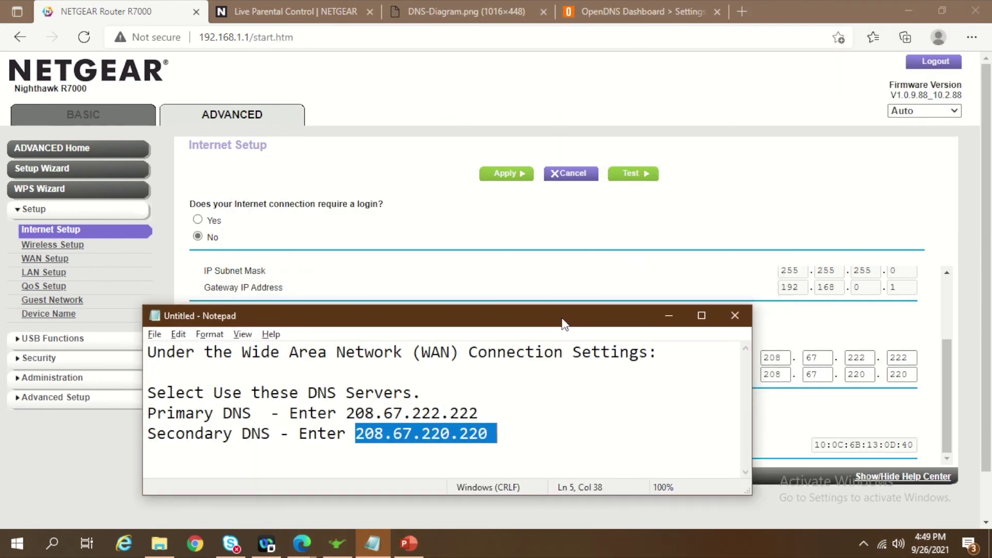
left_click(488, 178)
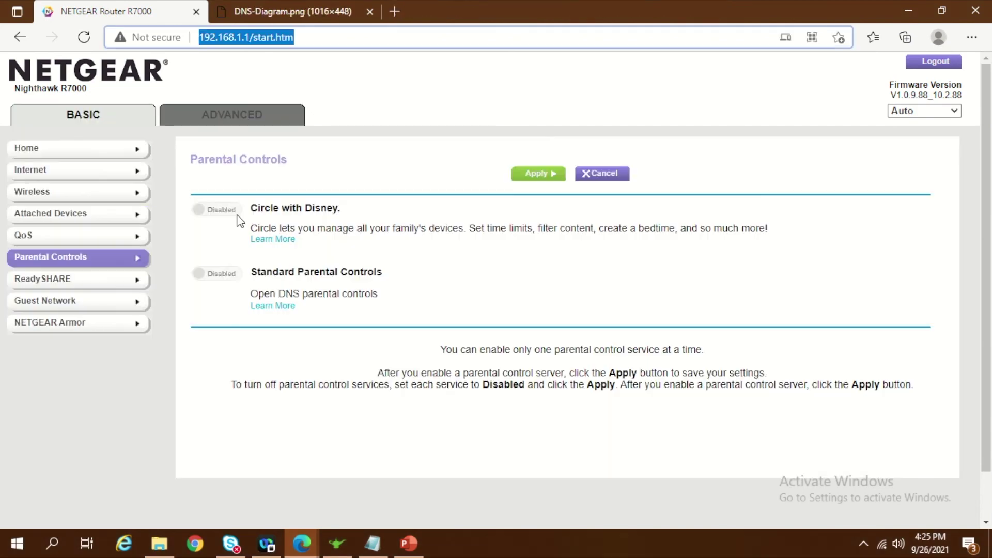
Examine the Standard Parental Controls service and its OpenDNS description on the router's Parental Controls page.
left_click_drag(385, 273, 251, 275)
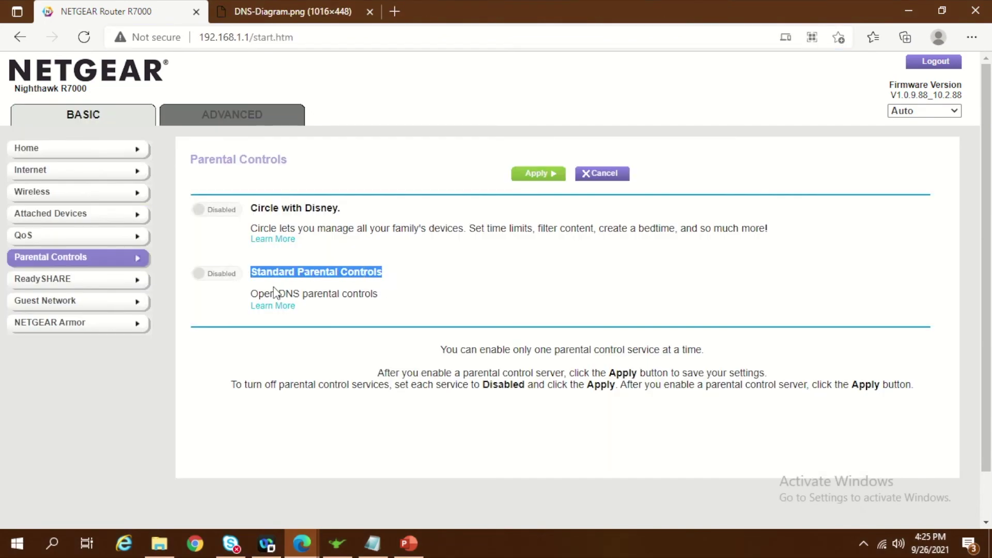
left_click_drag(380, 294, 251, 303)
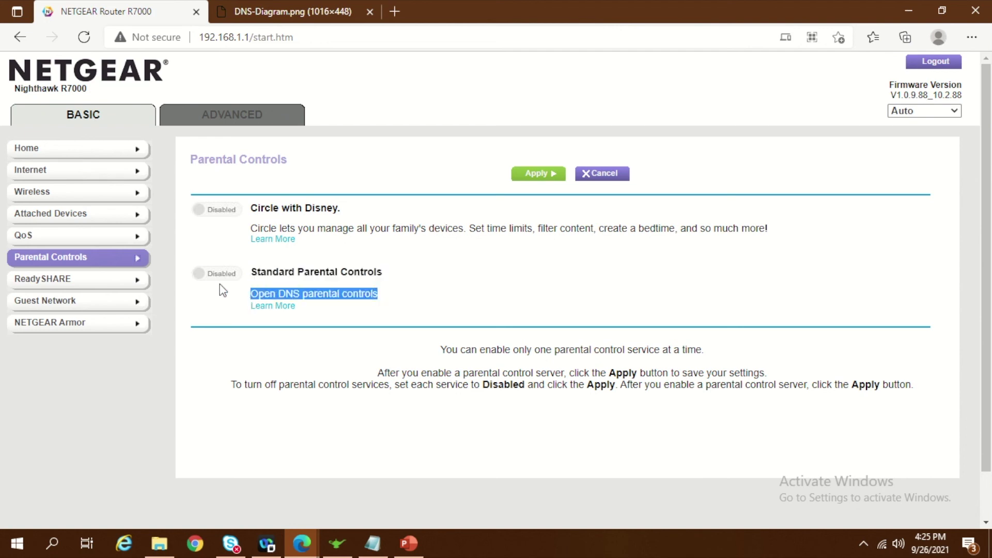